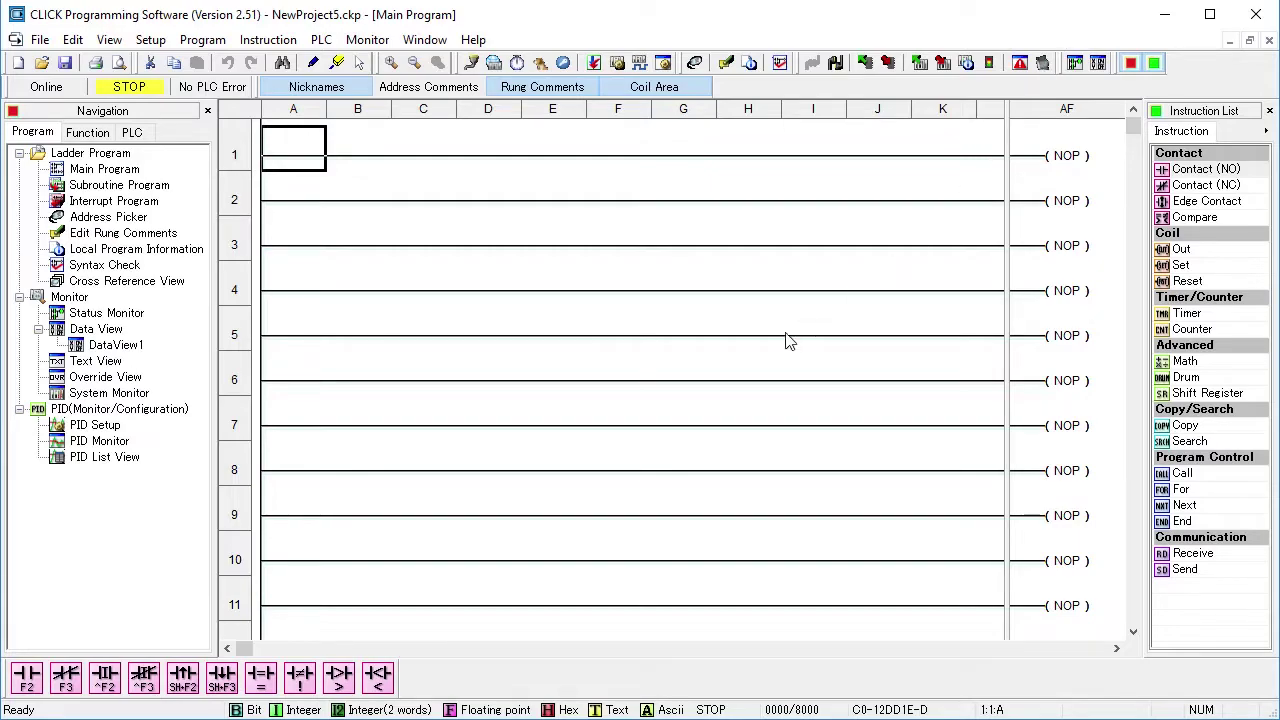
# Add a new PID loop, PID001, and view its setpoint and error term settings
pyautogui.click(60, 430)
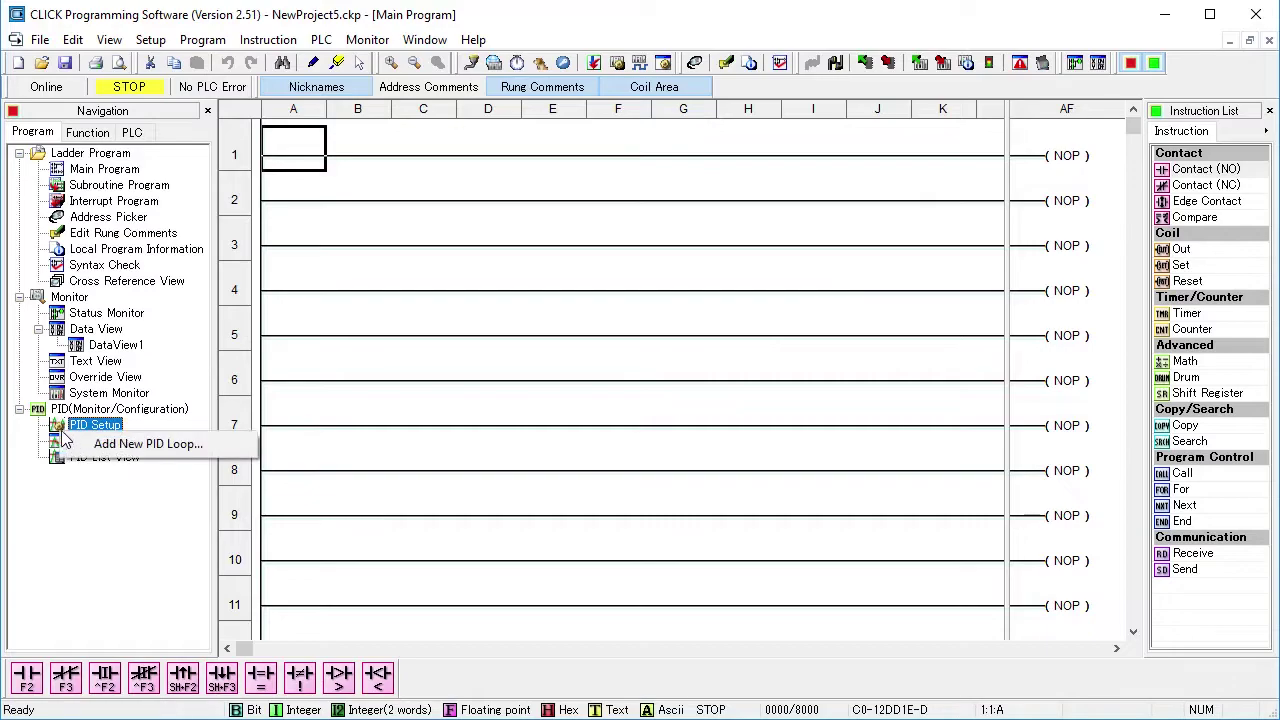
pyautogui.click(80, 447)
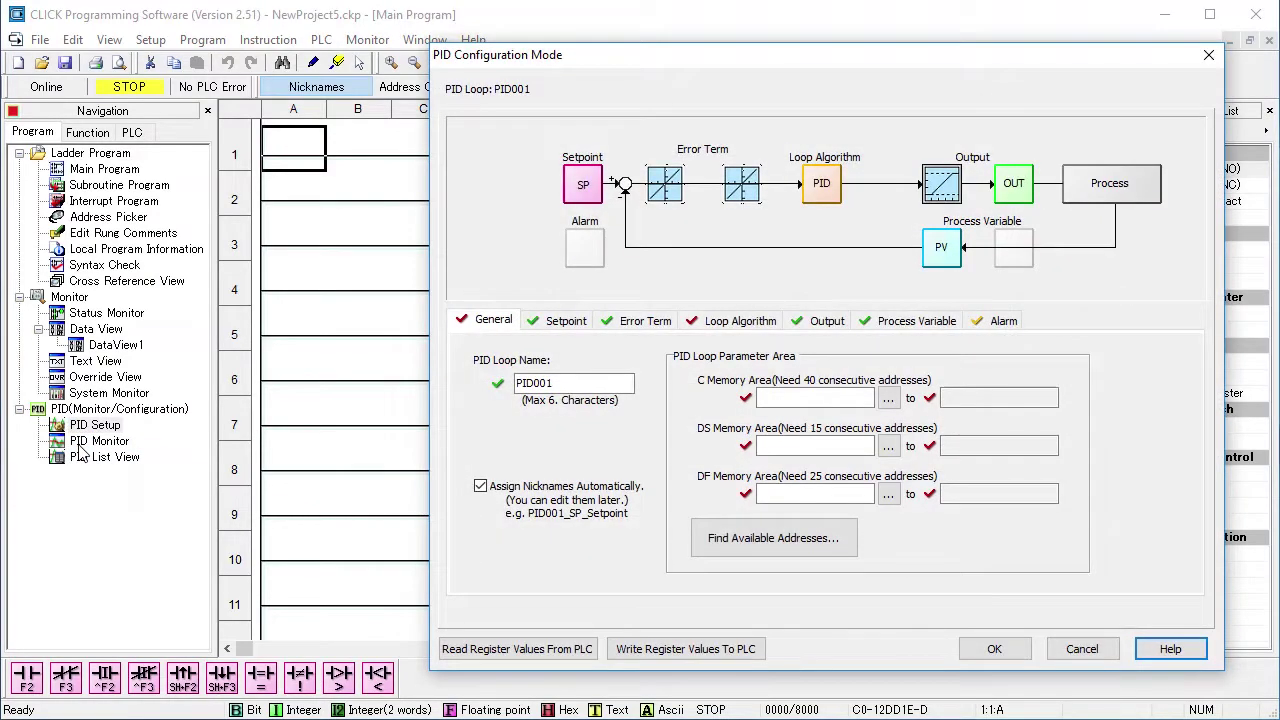
pyautogui.click(583, 185)
pyautogui.click(666, 190)
# Review the output, process variable and alarm blocks, then select the default loop name on General
pyautogui.click(945, 190)
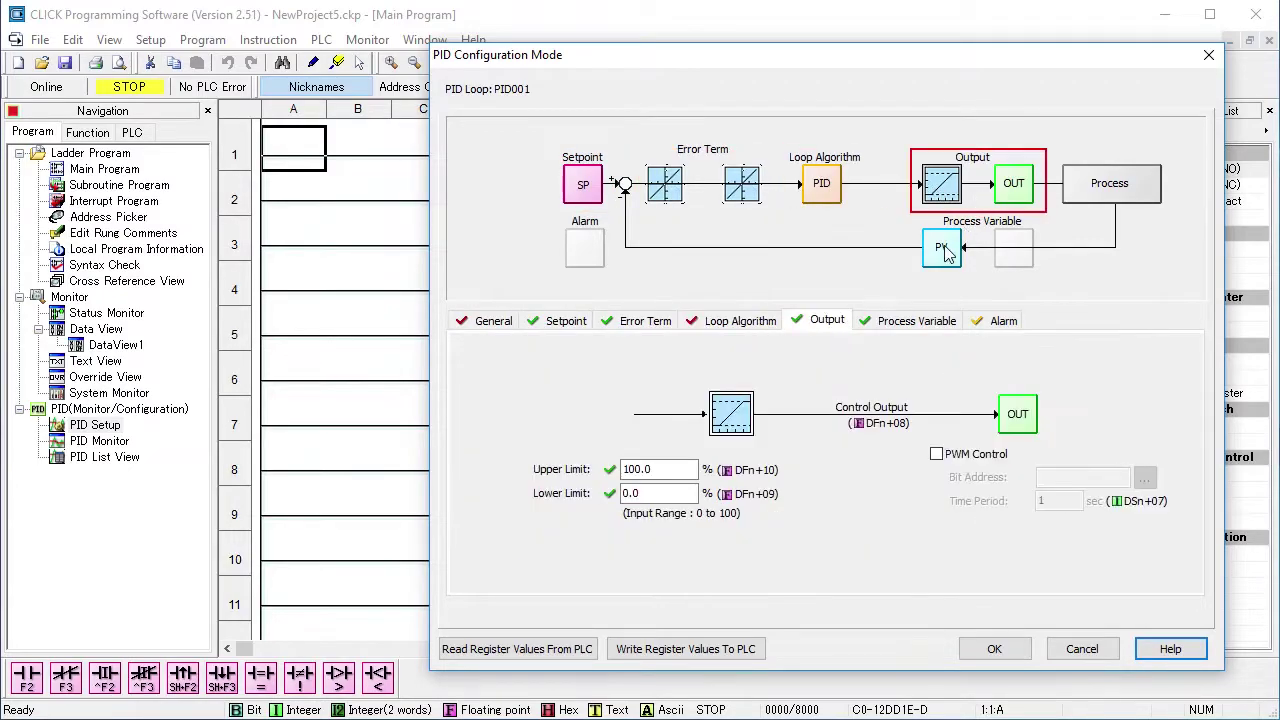
pyautogui.click(950, 250)
pyautogui.click(597, 252)
pyautogui.click(488, 321)
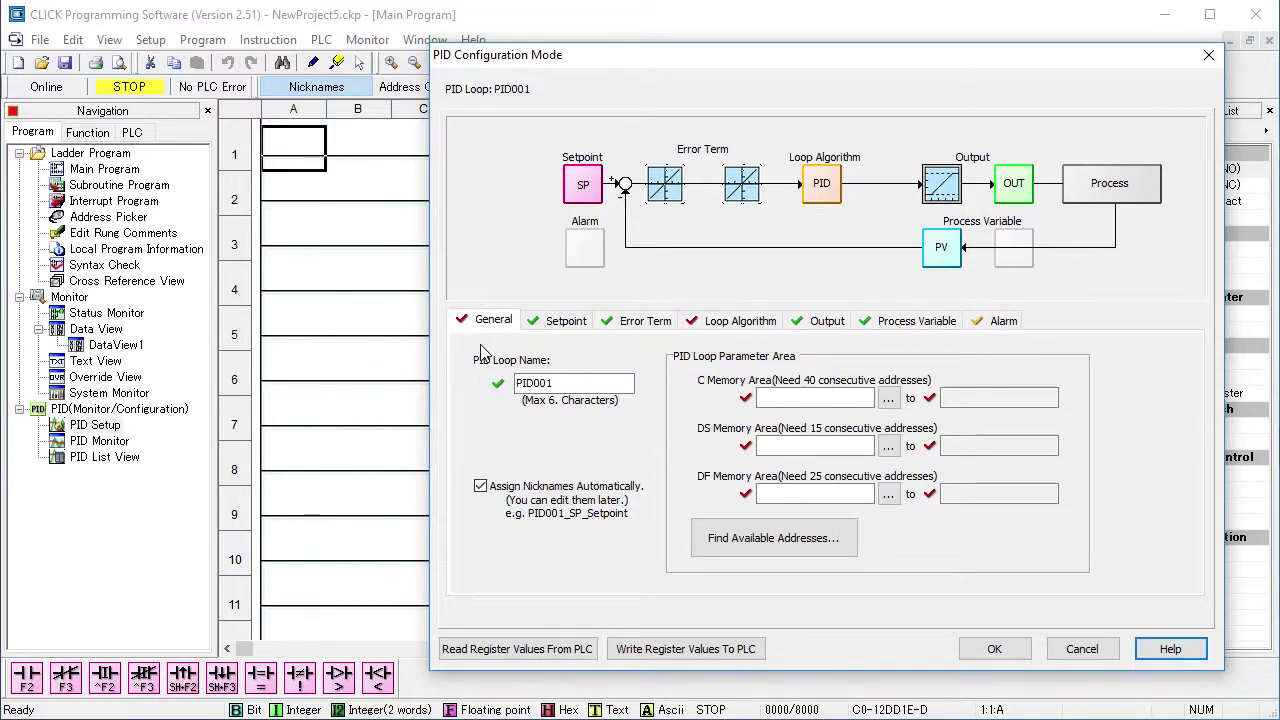
pyautogui.doubleClick(565, 383)
# Name the loop Oven1 with memory starting at C100, DS100 and DF100
pyautogui.write('Oven1')
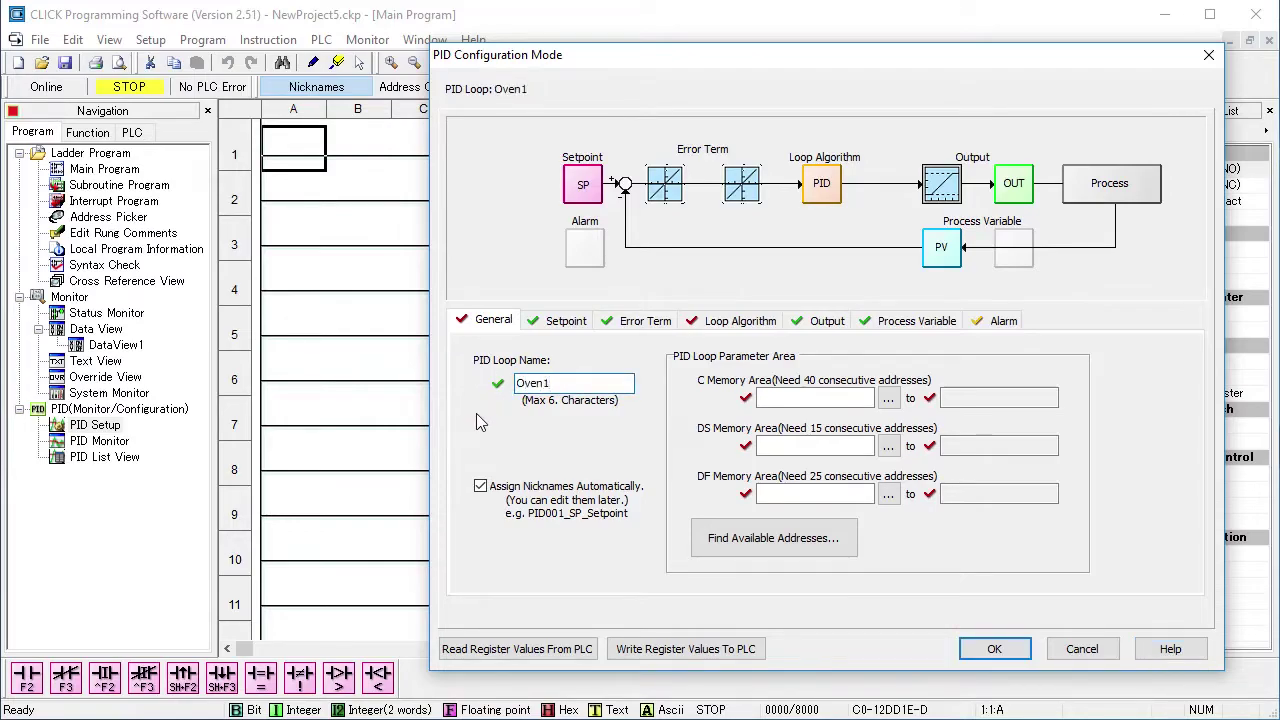
pyautogui.press('Tab')
pyautogui.write('C100')
pyautogui.press('Tab')
pyautogui.write('DS100')
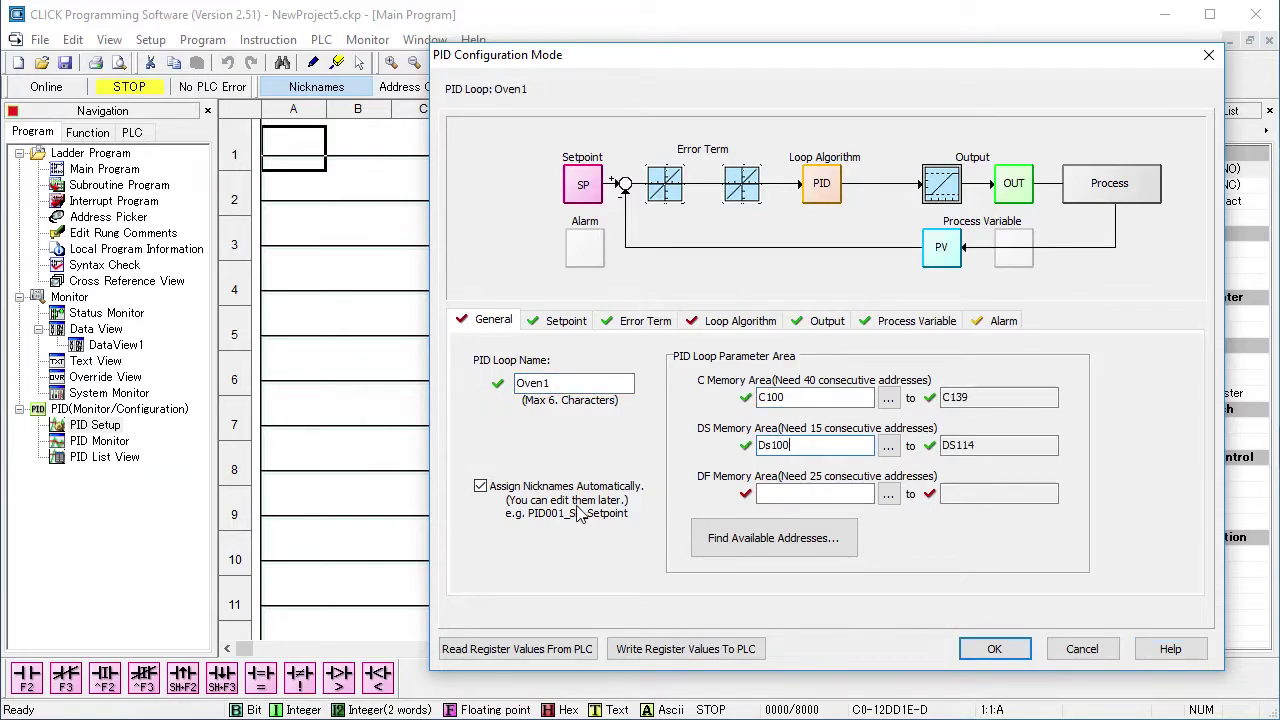
pyautogui.press('Tab')
pyautogui.write('DF100')
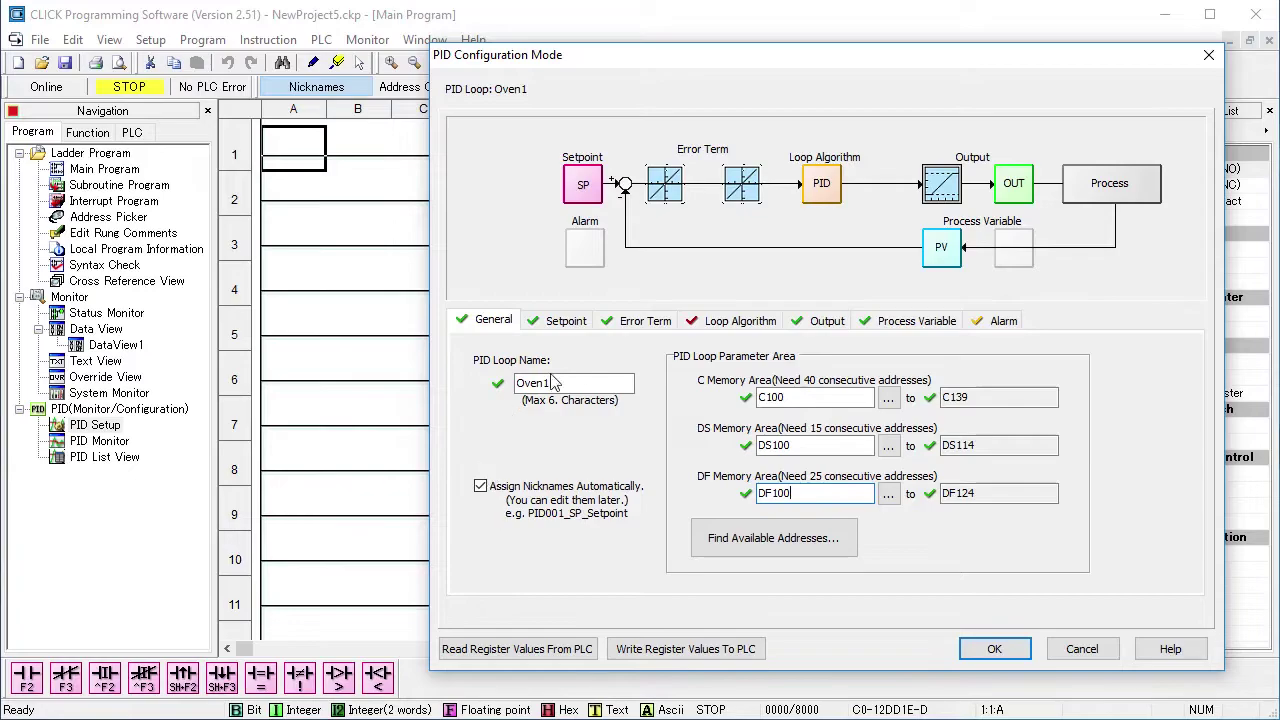
# Look over the Setpoint and Error Term settings, then bring up the Loop Algorithm gains
pyautogui.click(566, 321)
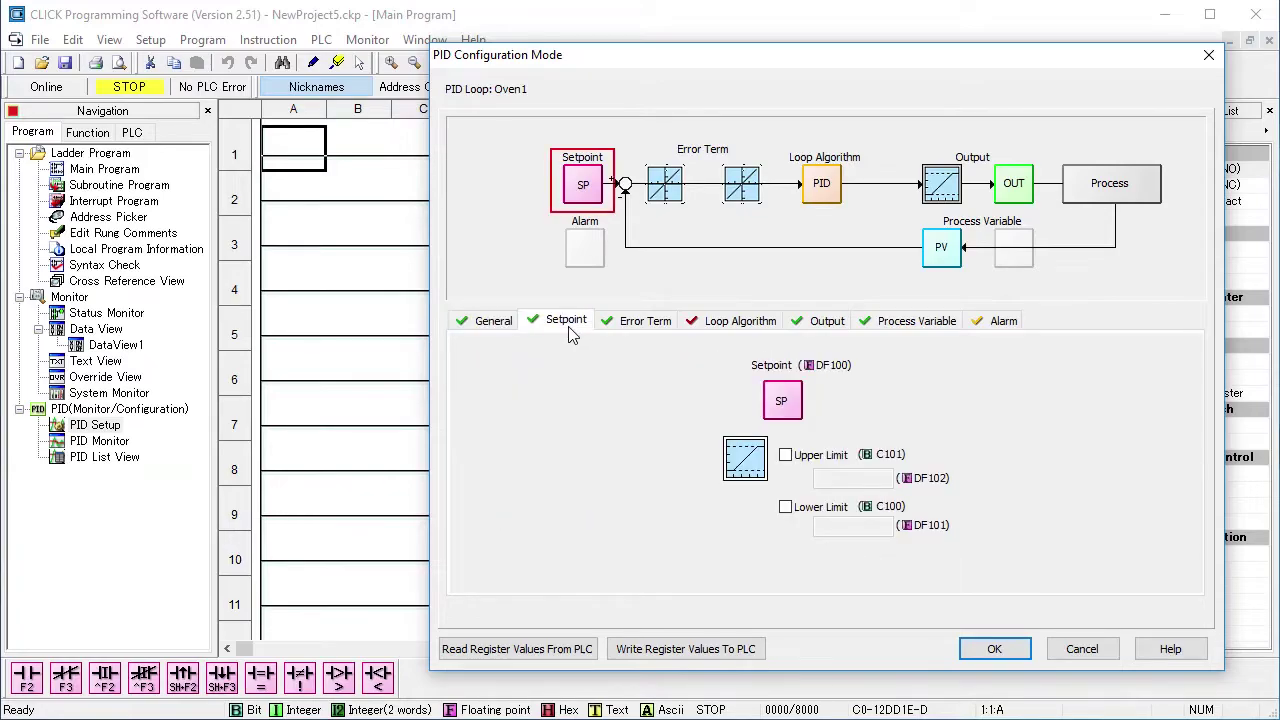
pyautogui.click(643, 323)
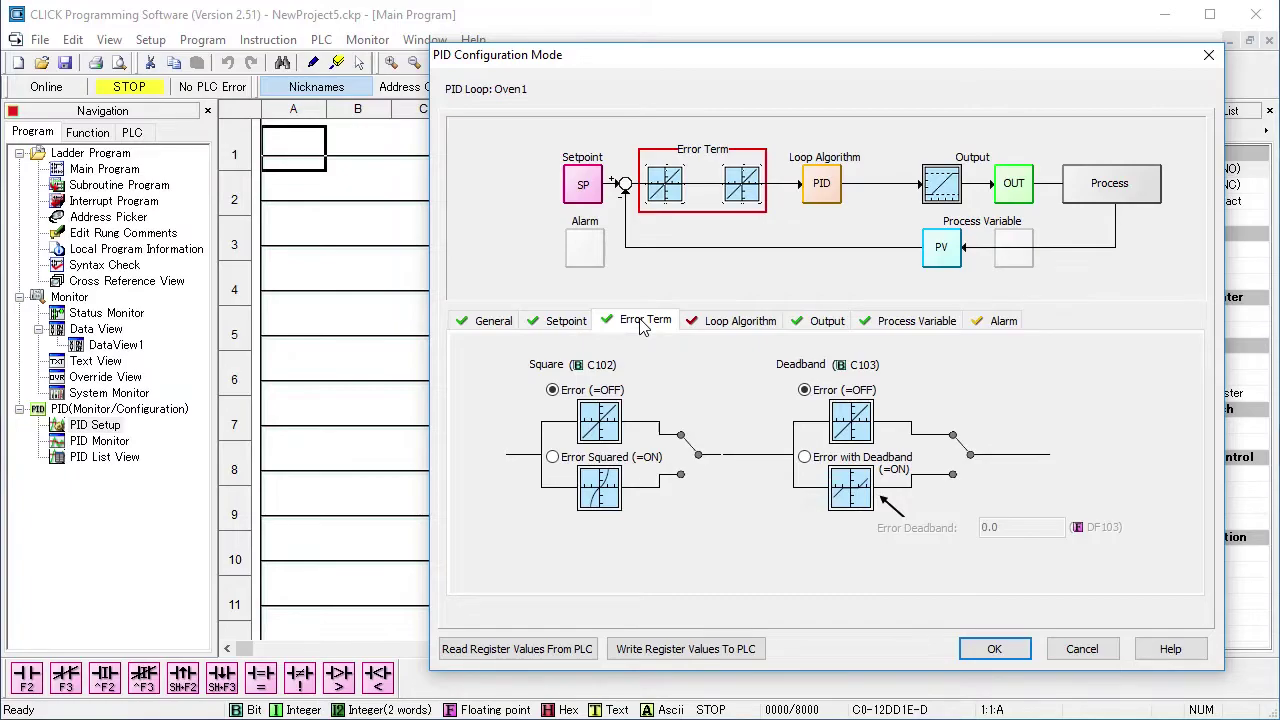
pyautogui.click(732, 328)
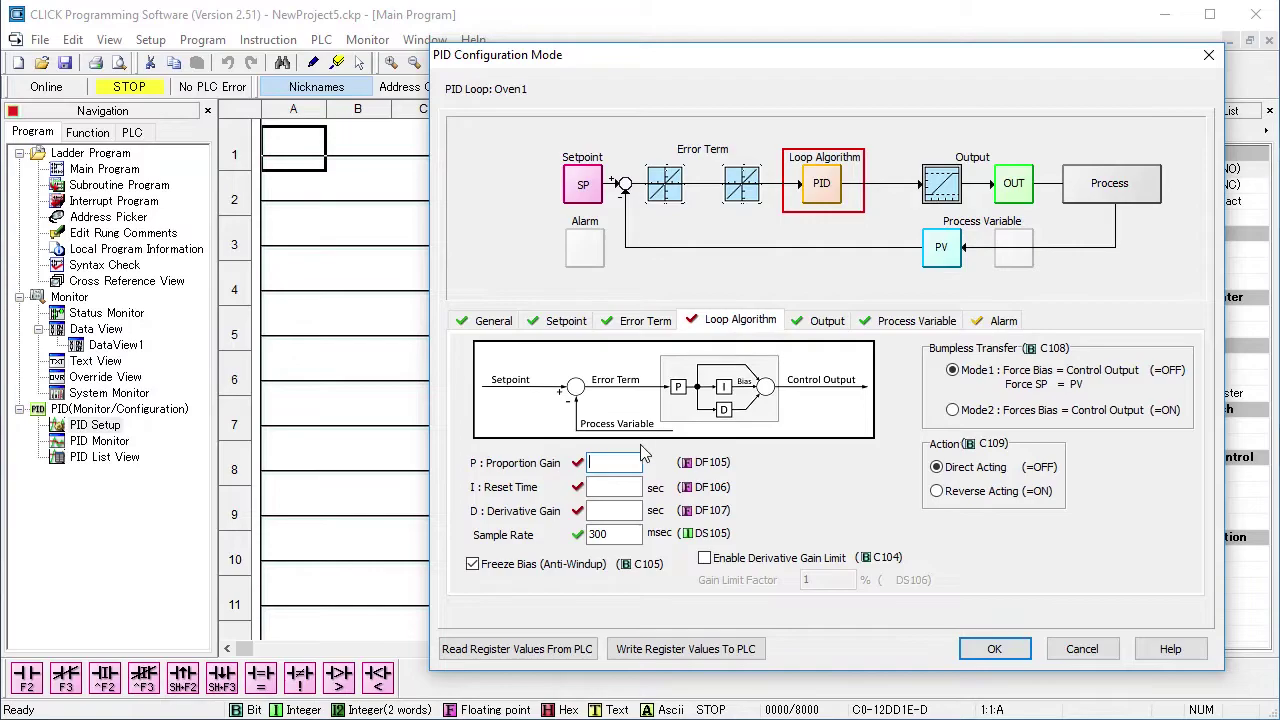
# Enter P 0.01, reset time 1000 s and derivative 0, and set bumpless transfer to Mode2
pyautogui.write('0.01')
pyautogui.press('Tab')
pyautogui.write('1000')
pyautogui.press('Tab')
pyautogui.write('0')
pyautogui.press('Tab')
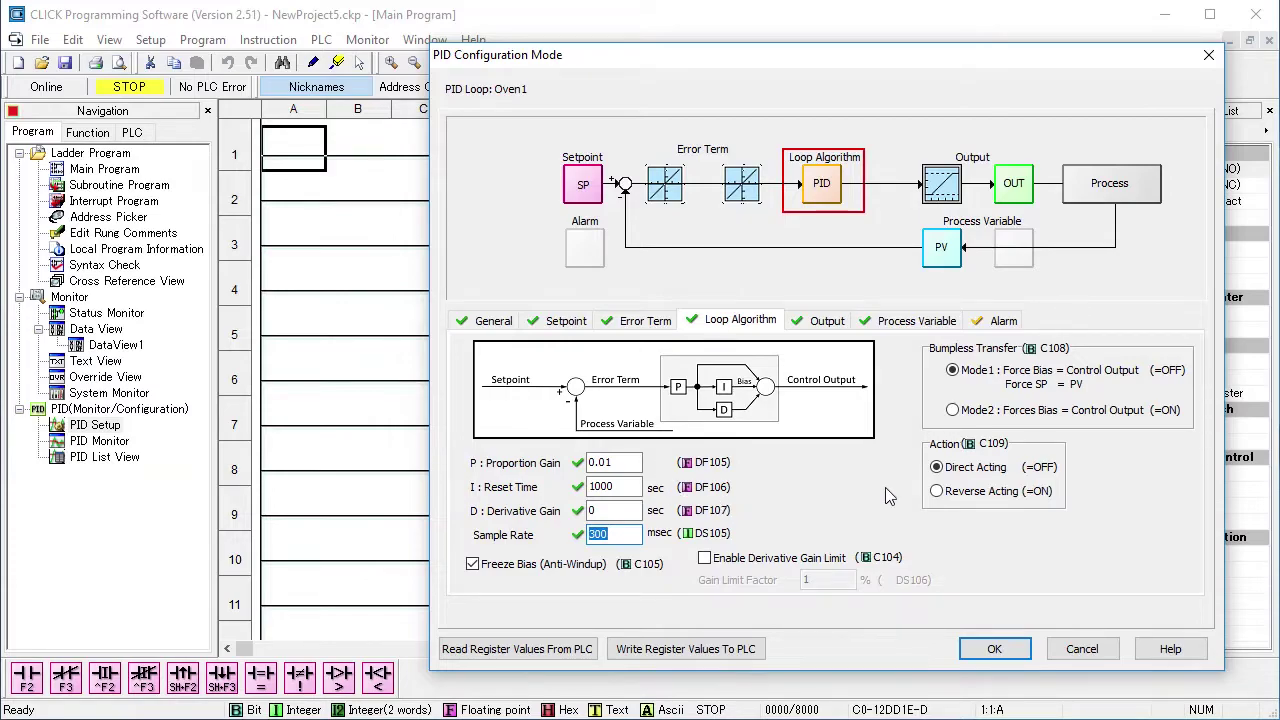
pyautogui.click(952, 410)
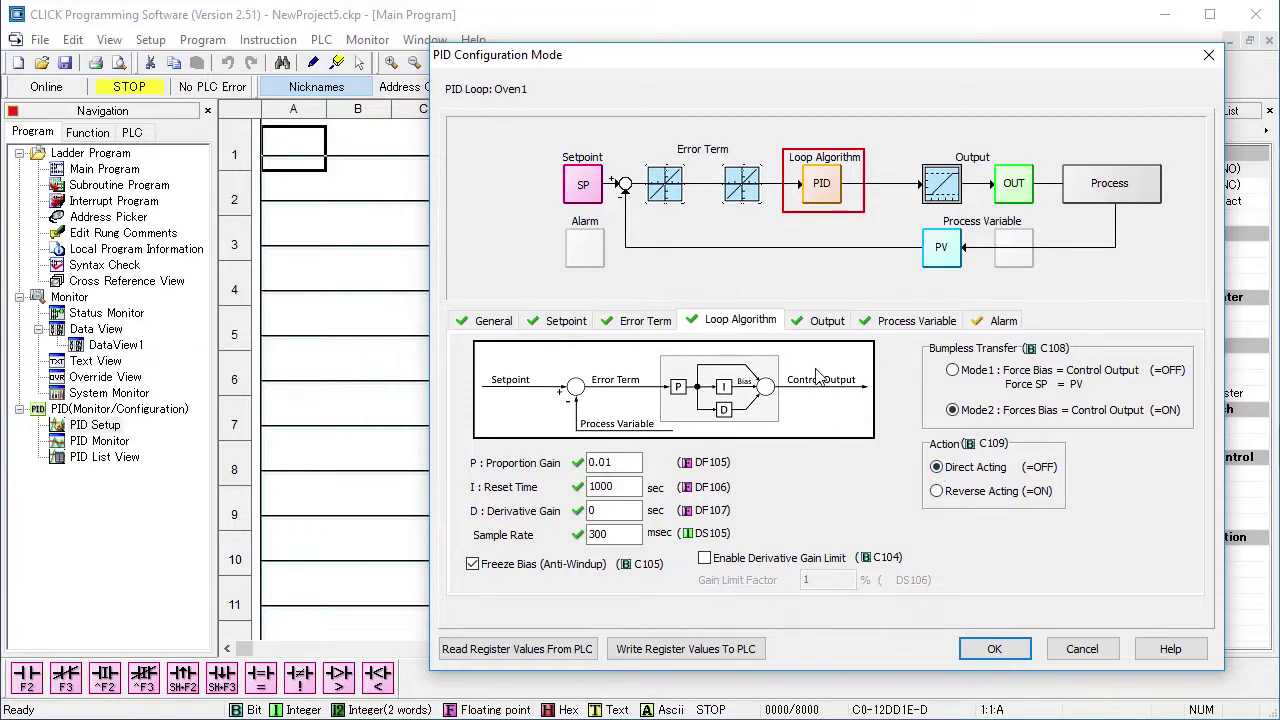
pyautogui.click(818, 320)
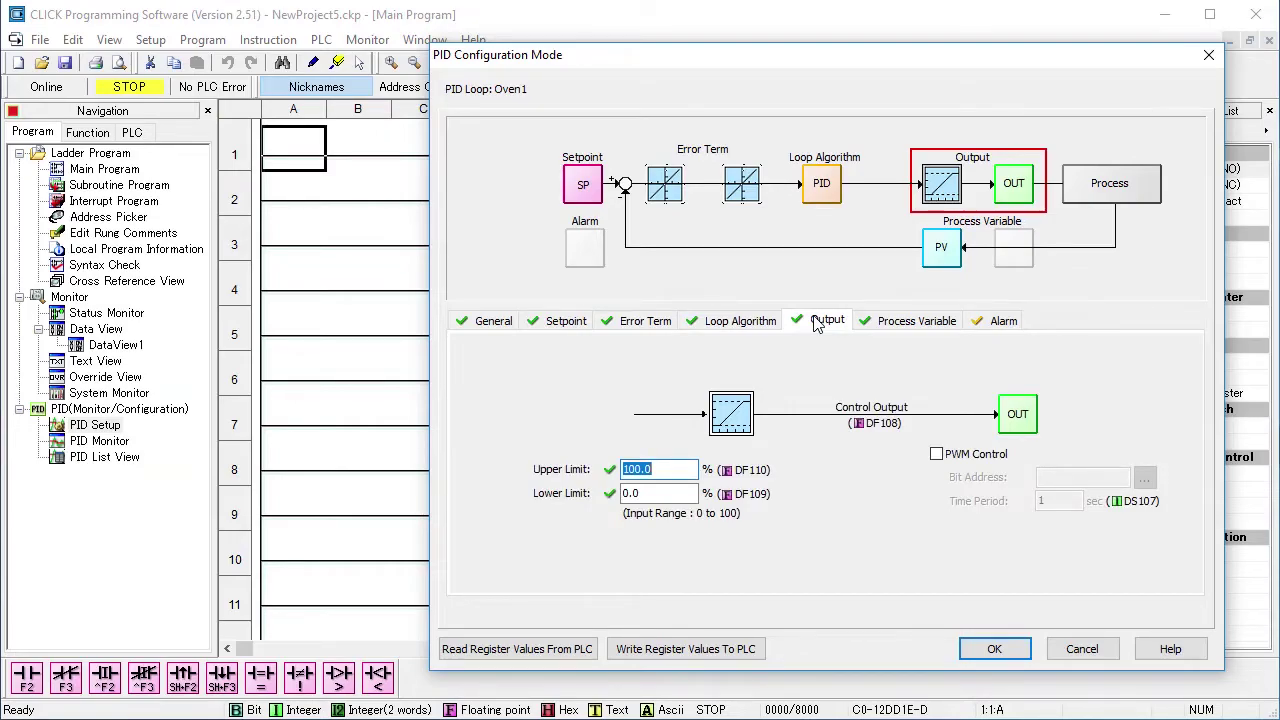
# Enable PWM control for Oven1's output using bit address Y001
pyautogui.click(936, 454)
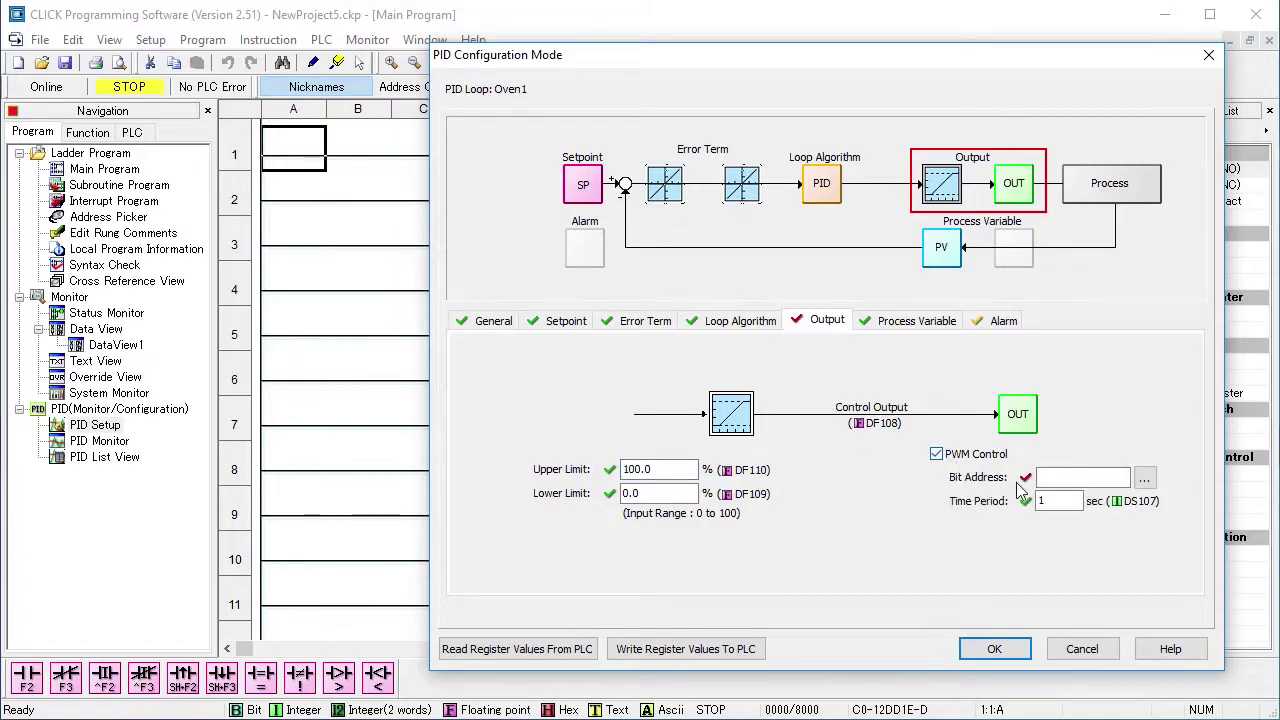
pyautogui.click(1050, 477)
pyautogui.write('y001')
pyautogui.press('Tab')
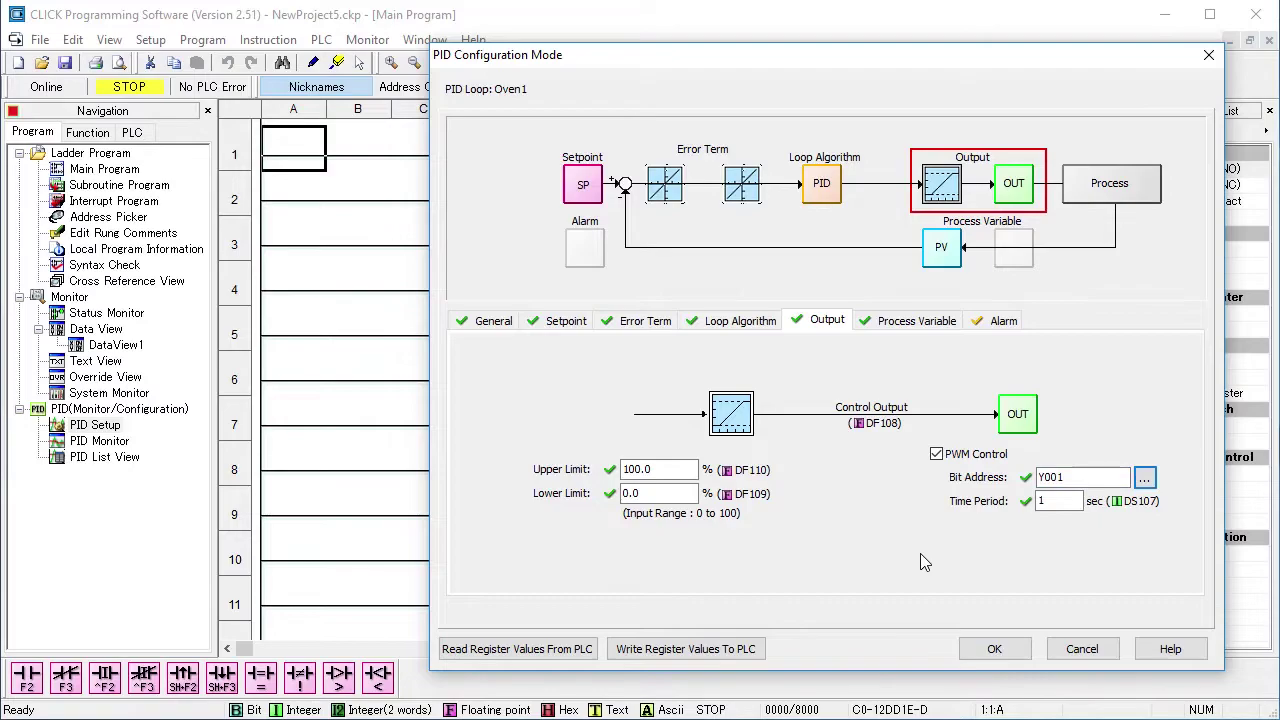
# Set the process variable lower limit to 68 and upper limit to 168
pyautogui.click(893, 324)
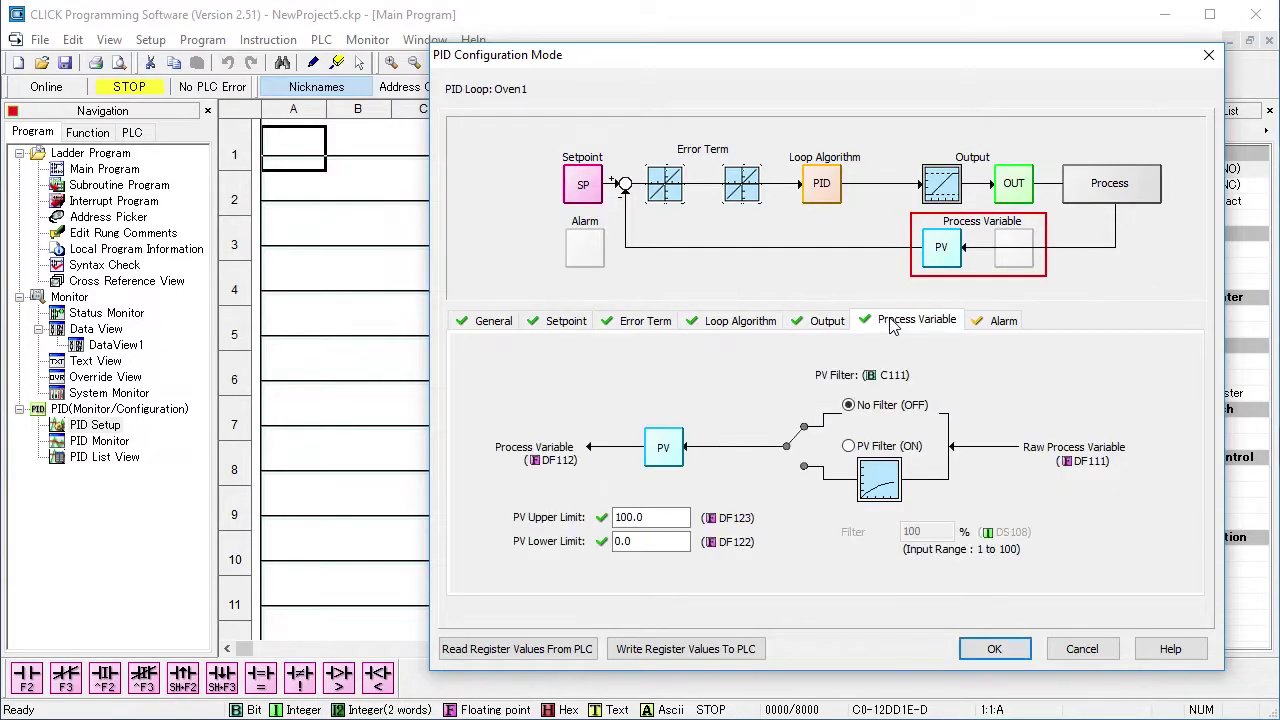
pyautogui.doubleClick(645, 541)
pyautogui.write('68')
pyautogui.hotkey('shift', 'Tab')
pyautogui.write('168')
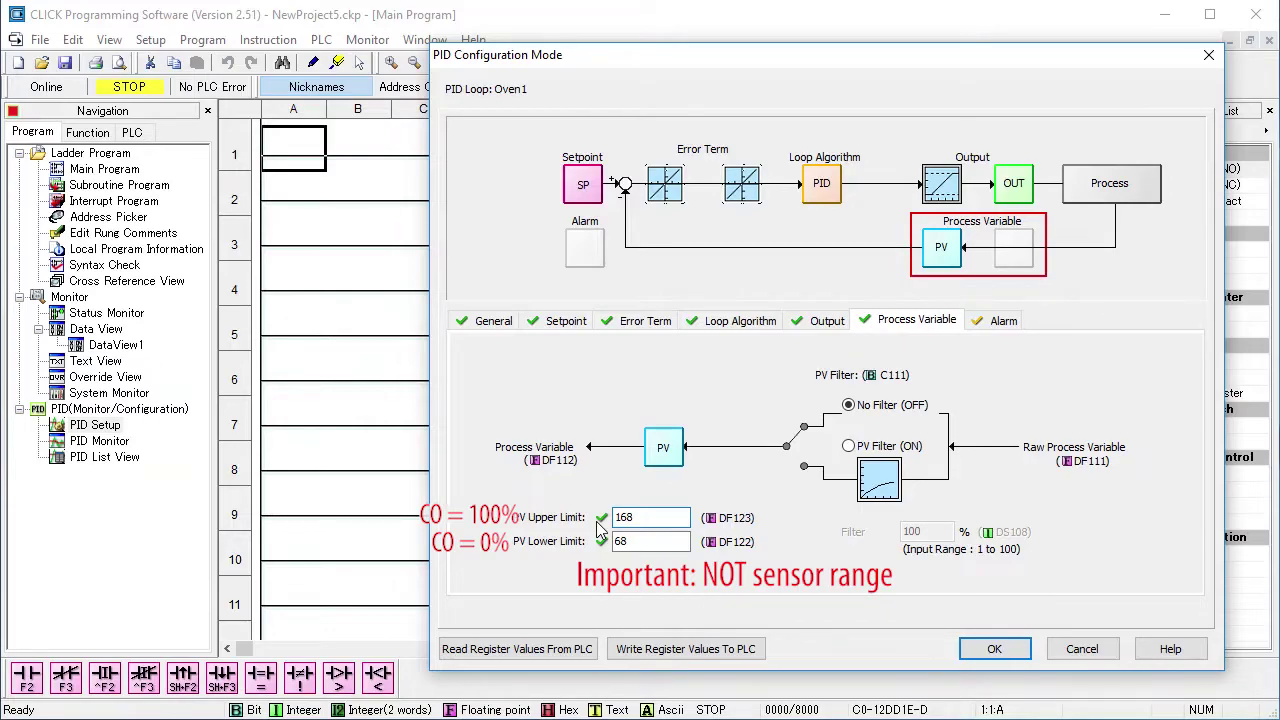
# Turn on the PV filter at 20%
pyautogui.click(848, 446)
pyautogui.doubleClick(928, 532)
pyautogui.write('20')
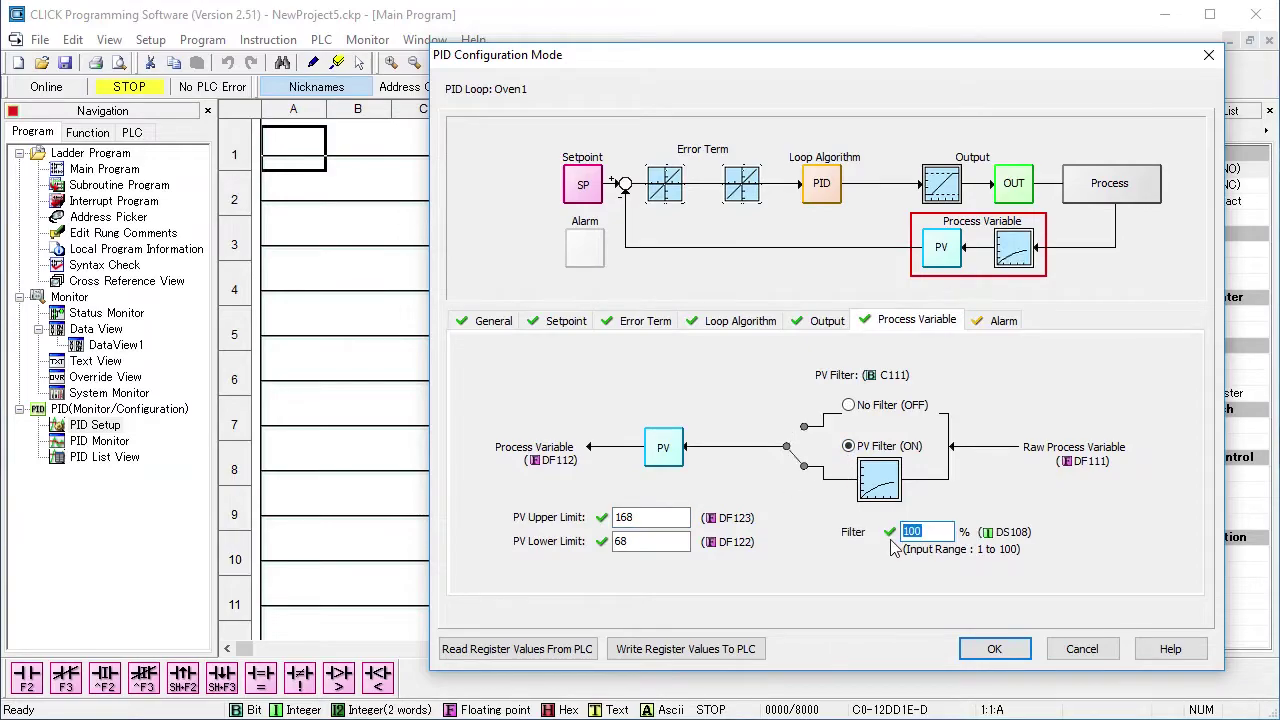
pyautogui.click(1001, 326)
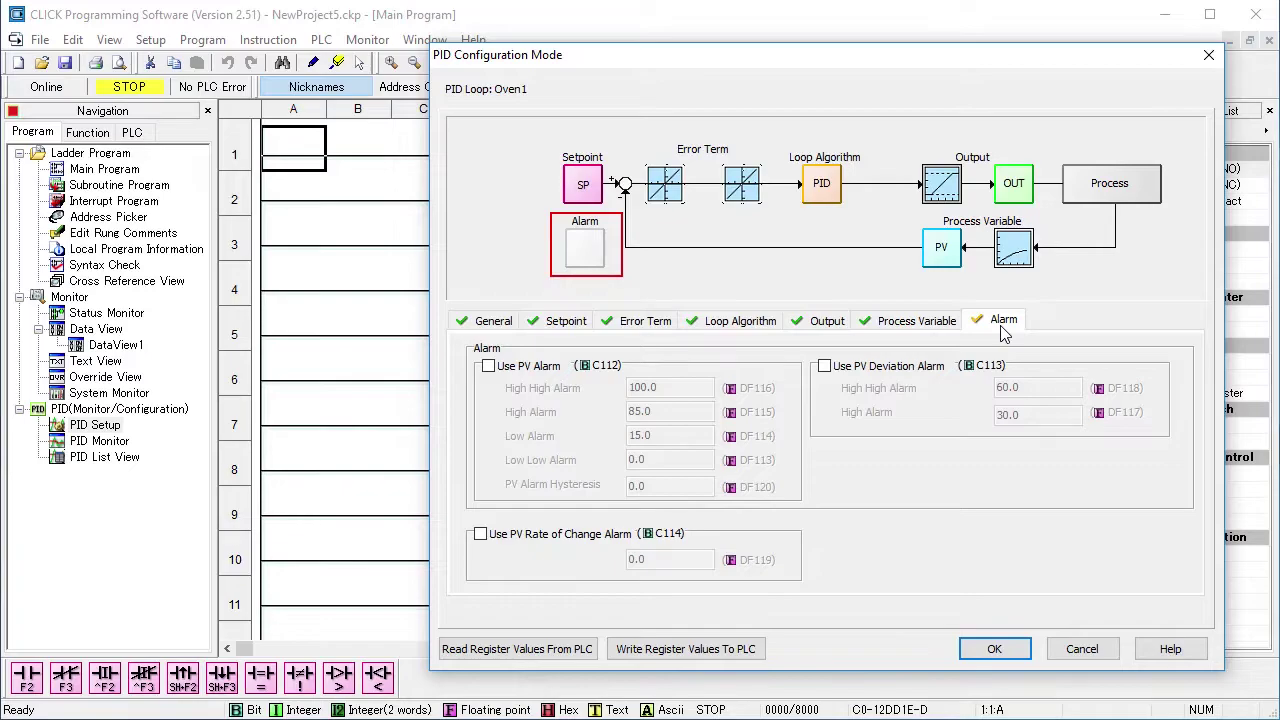
# Write Oven1's register values to the PLC and save the loop configuration
pyautogui.click(491, 322)
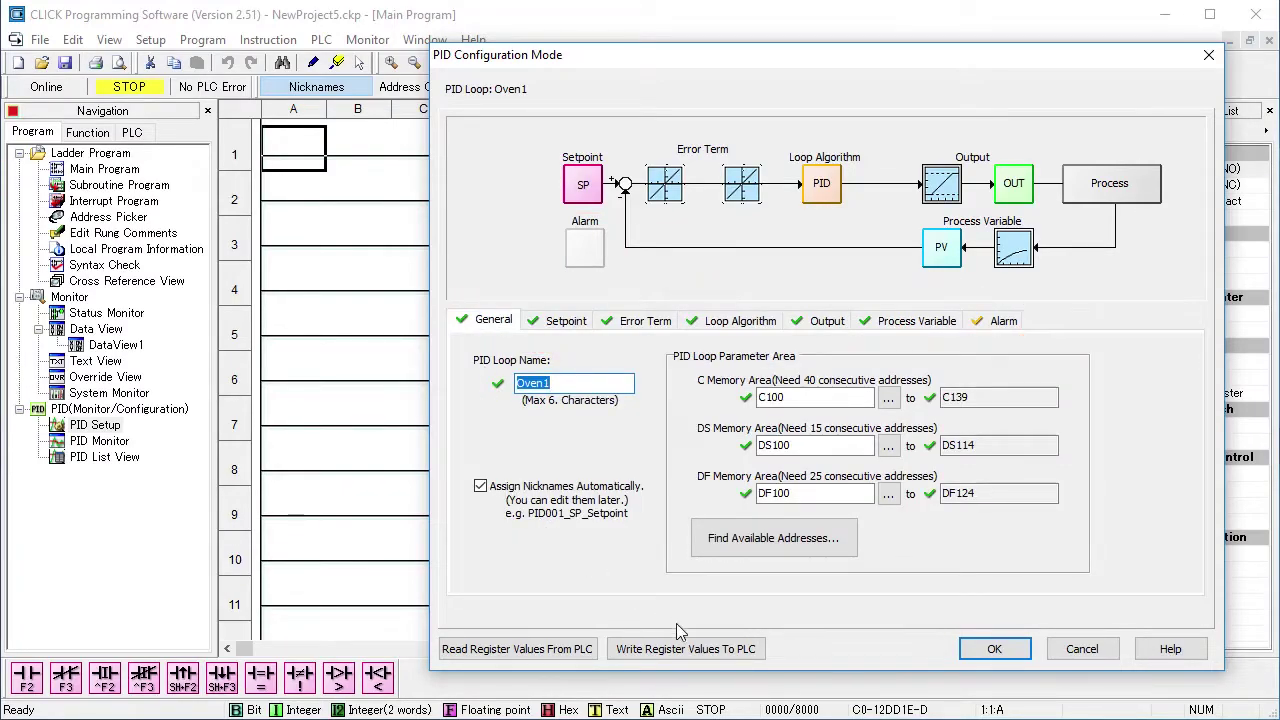
pyautogui.click(690, 649)
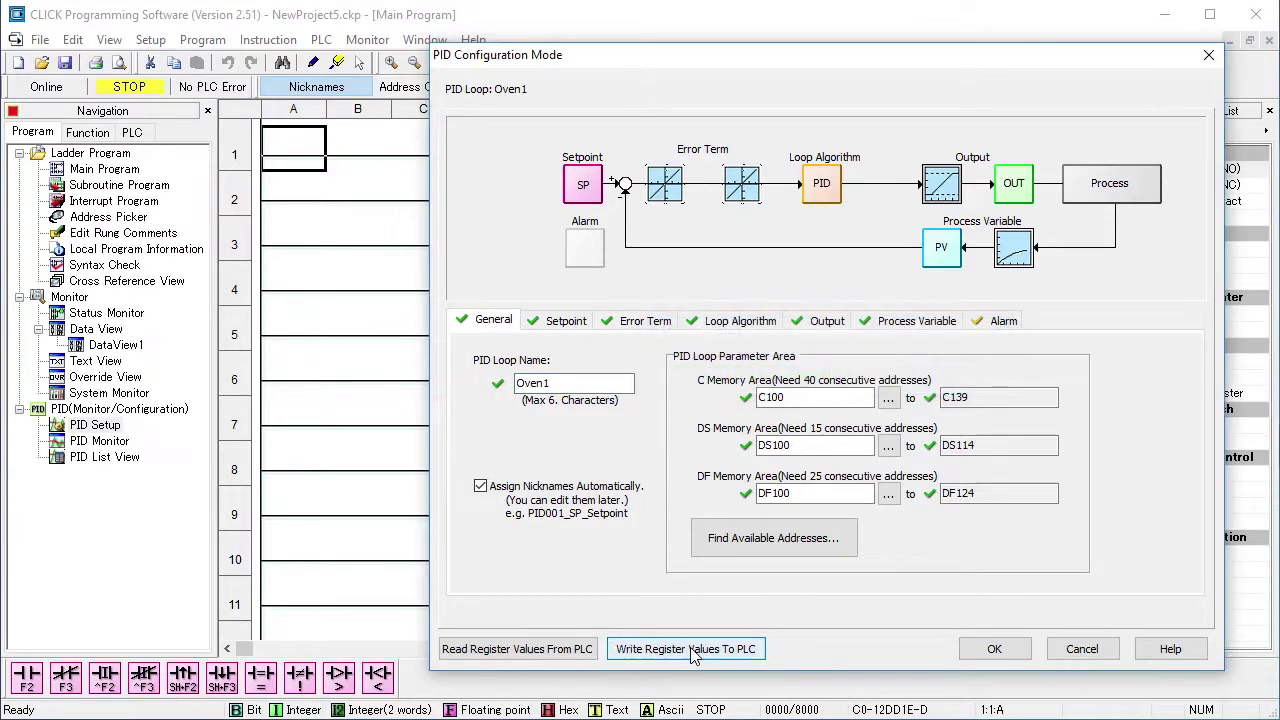
pyautogui.click(996, 650)
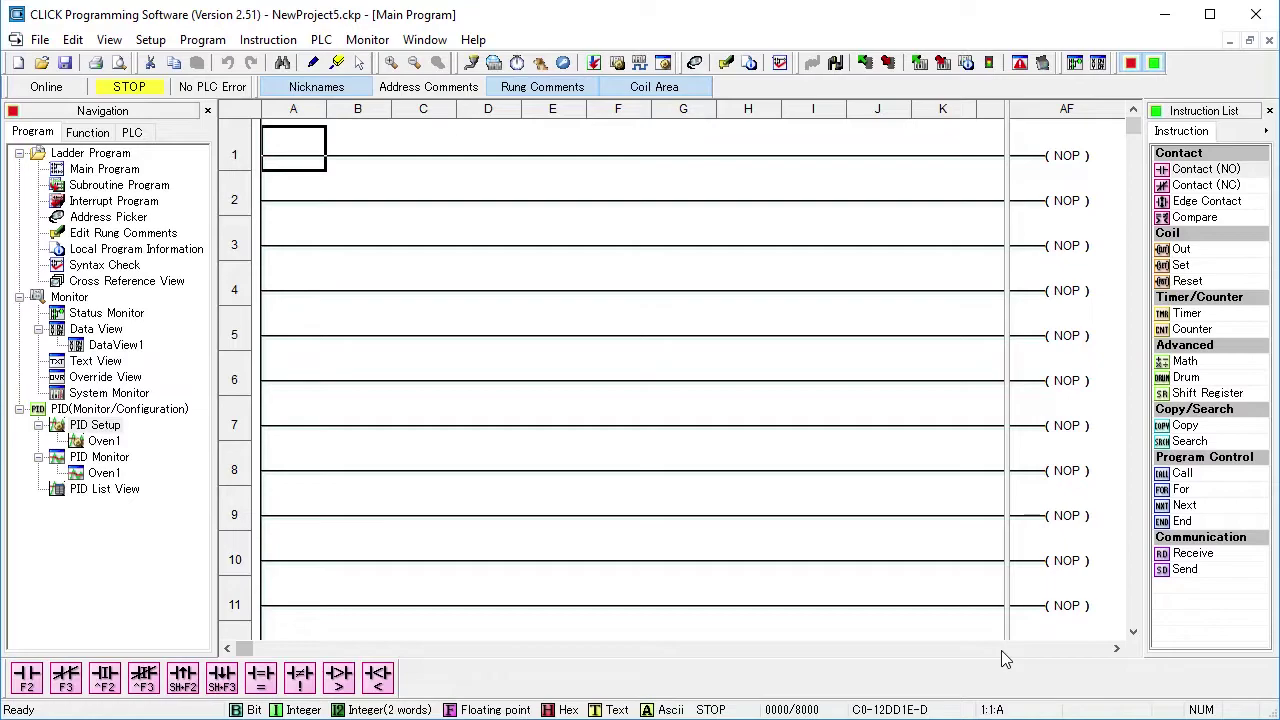
# Compile the project with 0 errors and write it into the PLC
pyautogui.click(1050, 172)
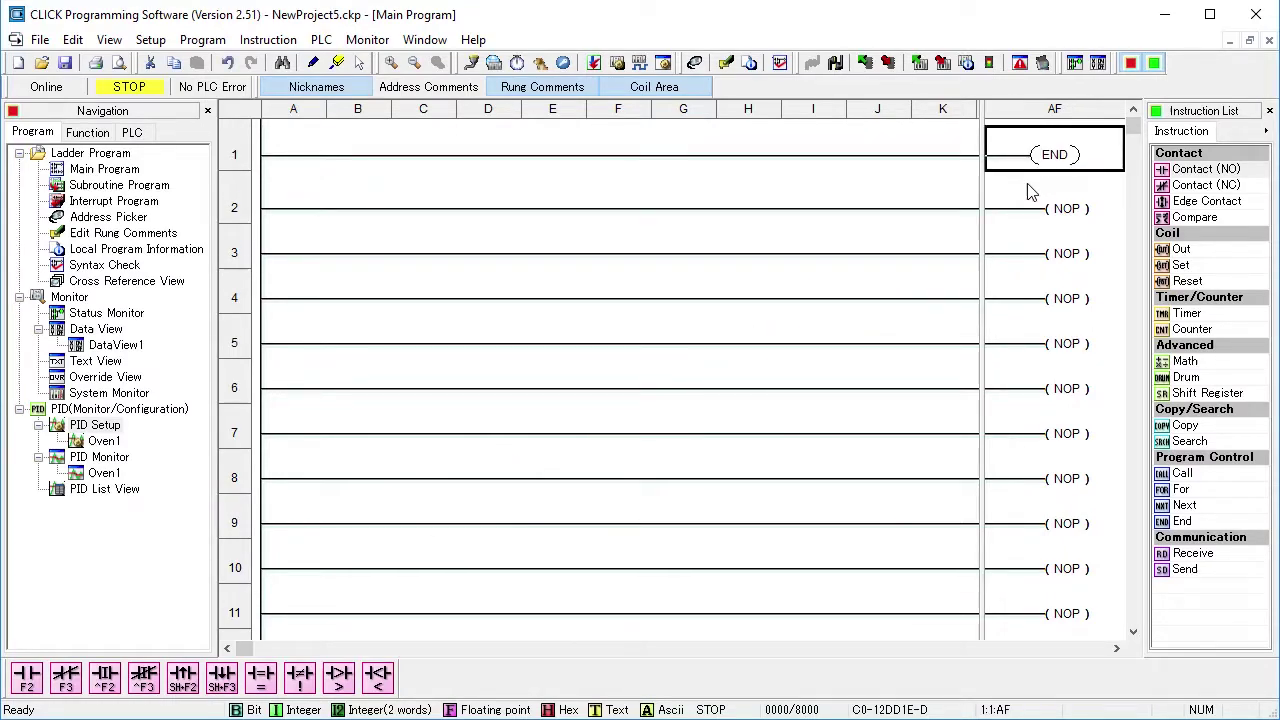
pyautogui.click(942, 63)
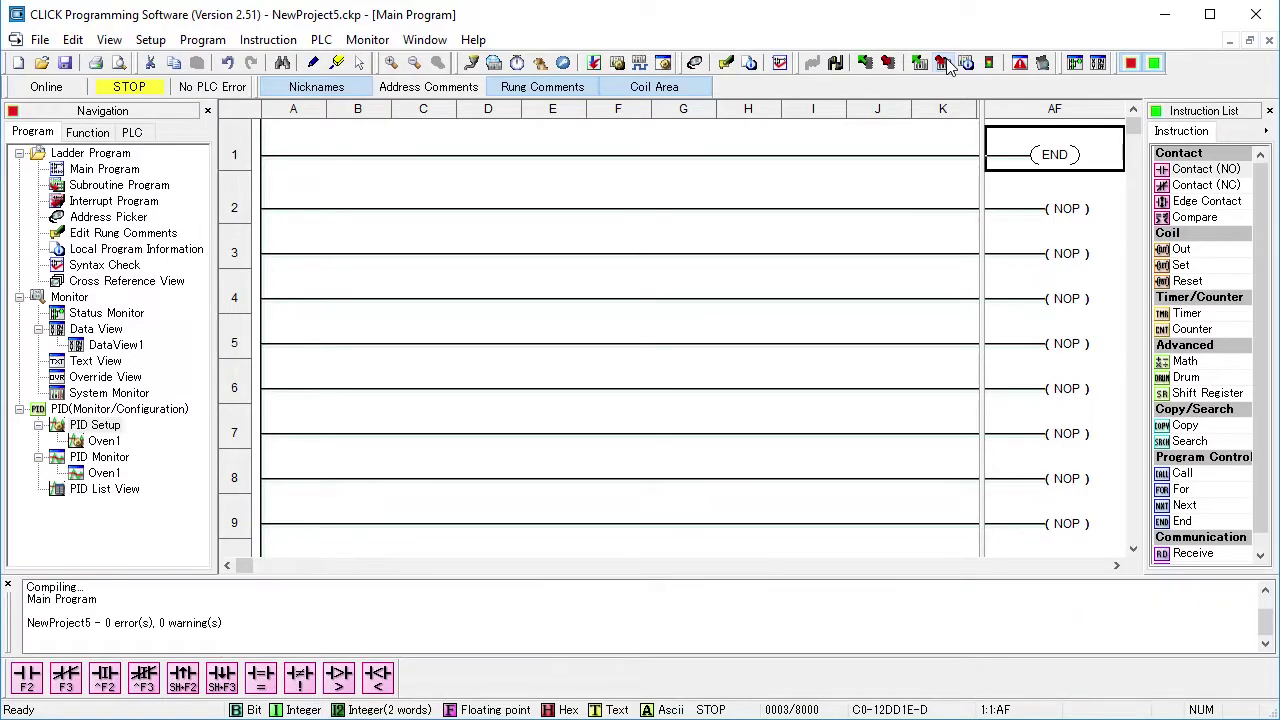
pyautogui.click(1077, 500)
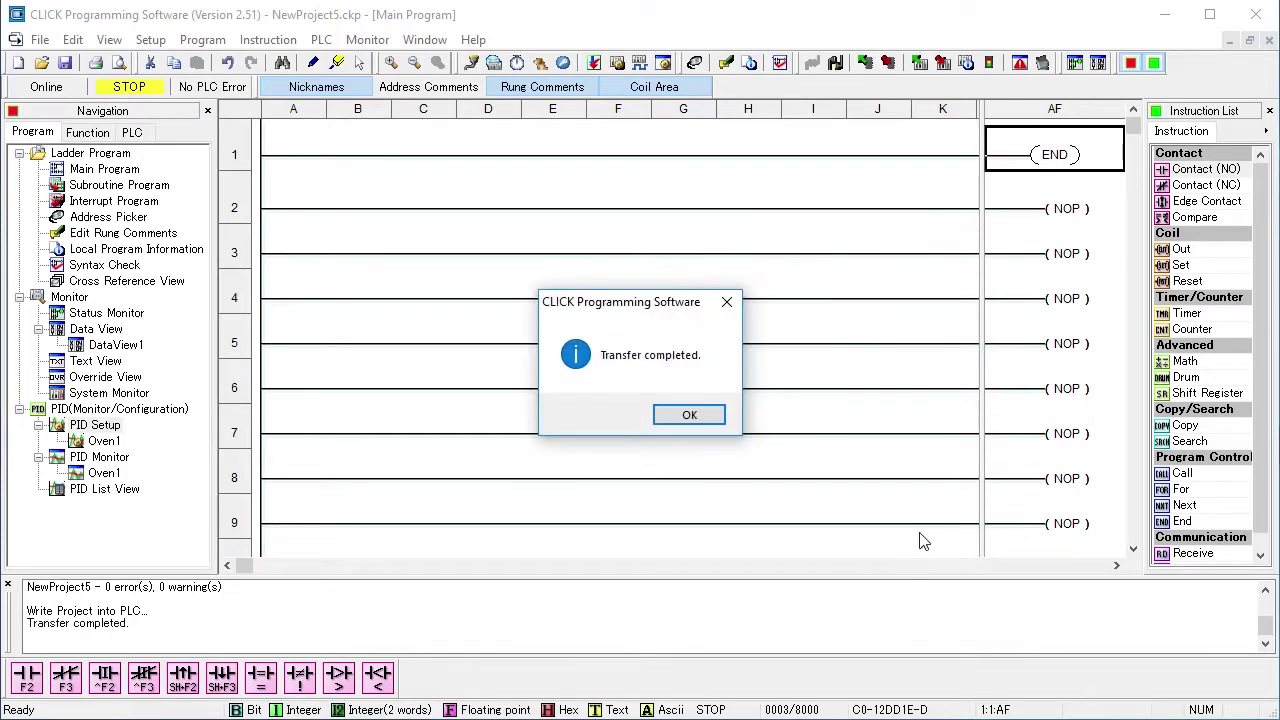
pyautogui.click(706, 415)
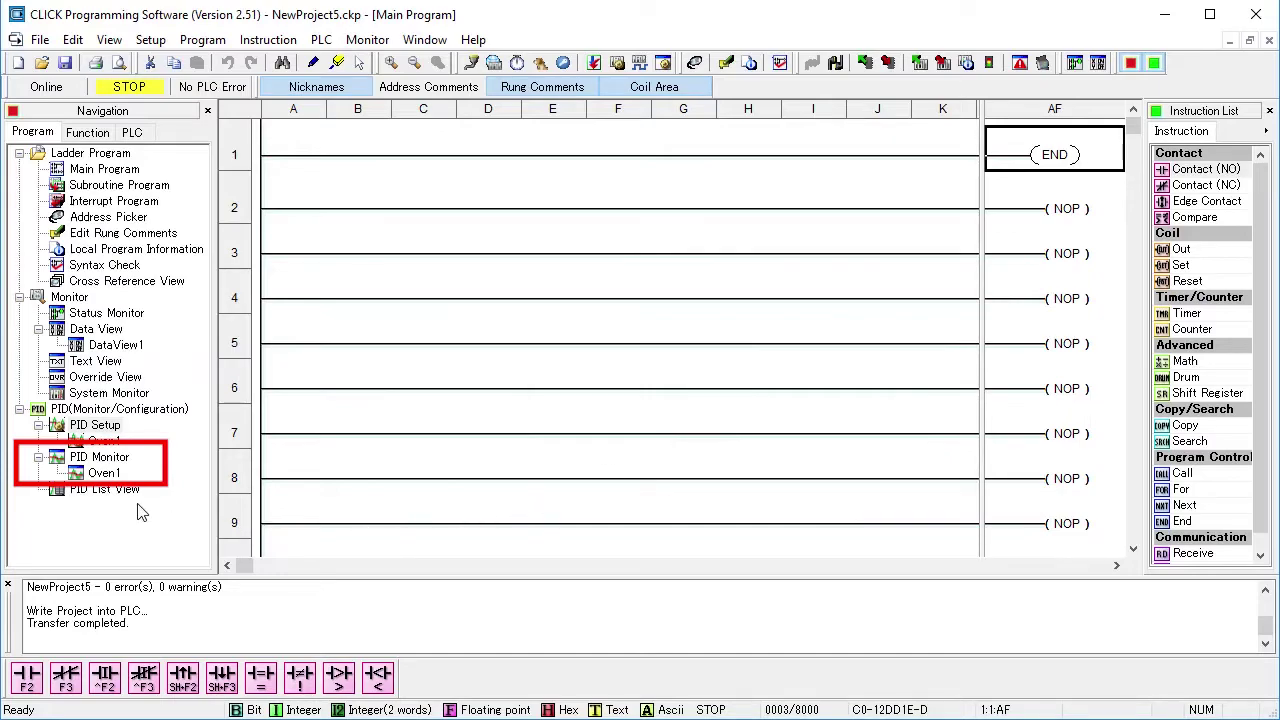
# Select the Oven1 loop under PID Monitor
pyautogui.click(76, 476)
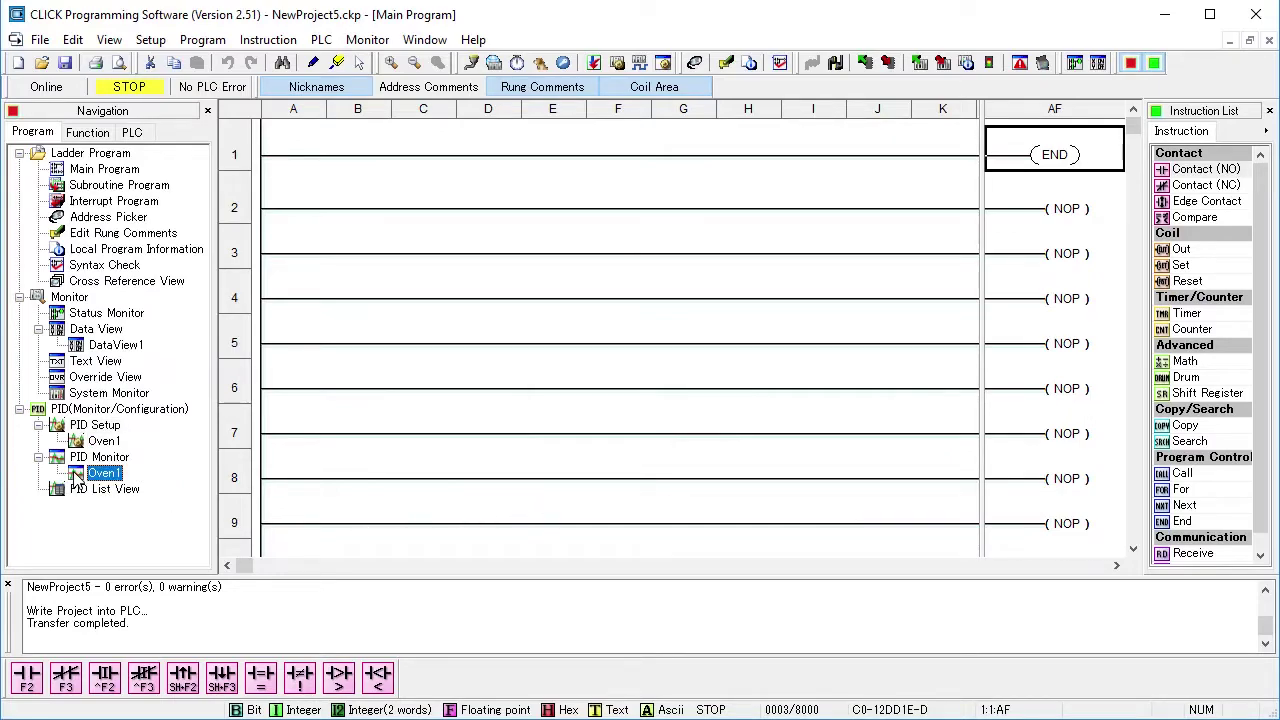
# Open Oven1's monitor: 4 s plot interval, 6 X divisions, no points, manual scale max 120
pyautogui.doubleClick(76, 476)
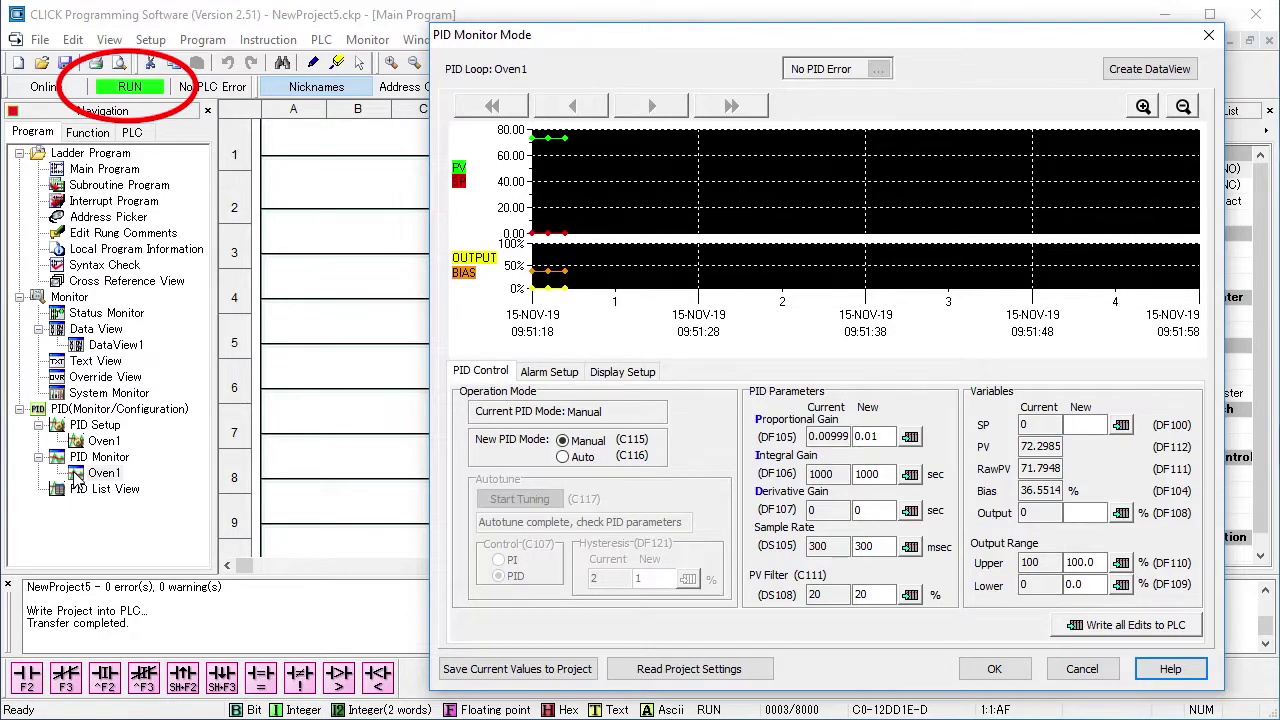
pyautogui.click(622, 376)
pyautogui.write('4')
pyautogui.click(562, 474)
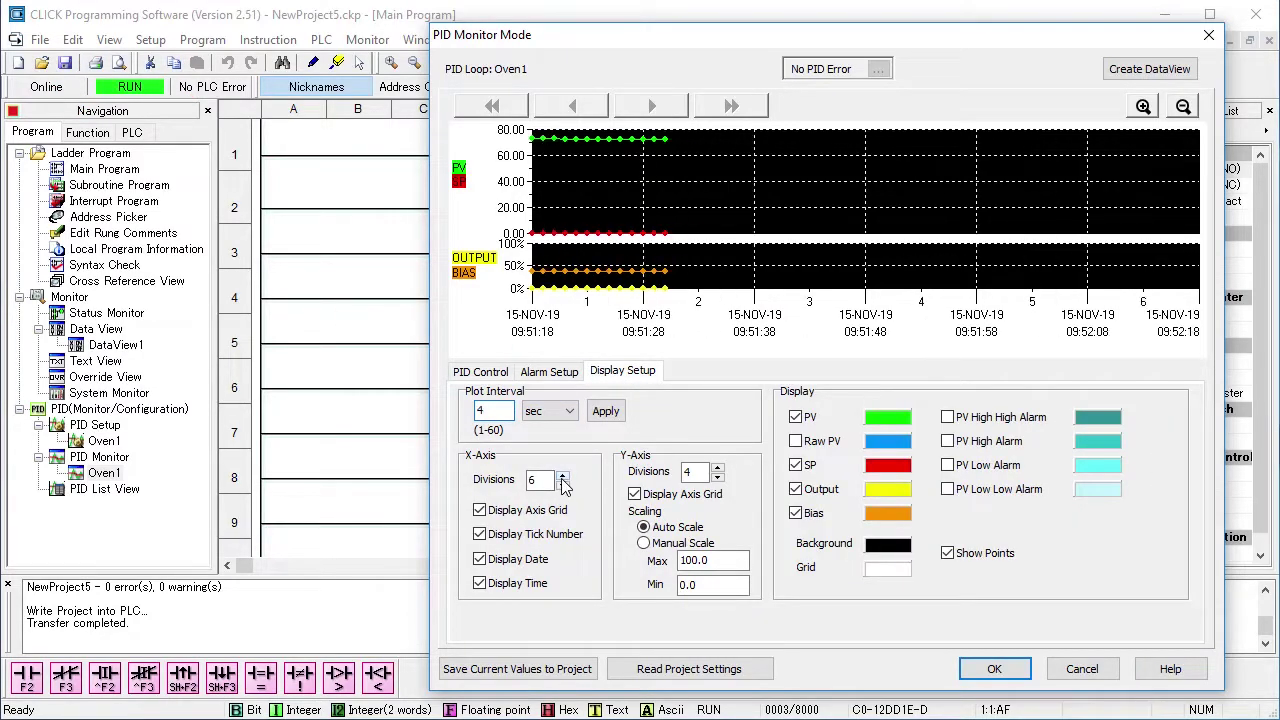
pyautogui.click(562, 474)
pyautogui.click(1184, 106)
pyautogui.click(947, 553)
pyautogui.click(670, 561)
pyautogui.write('12')
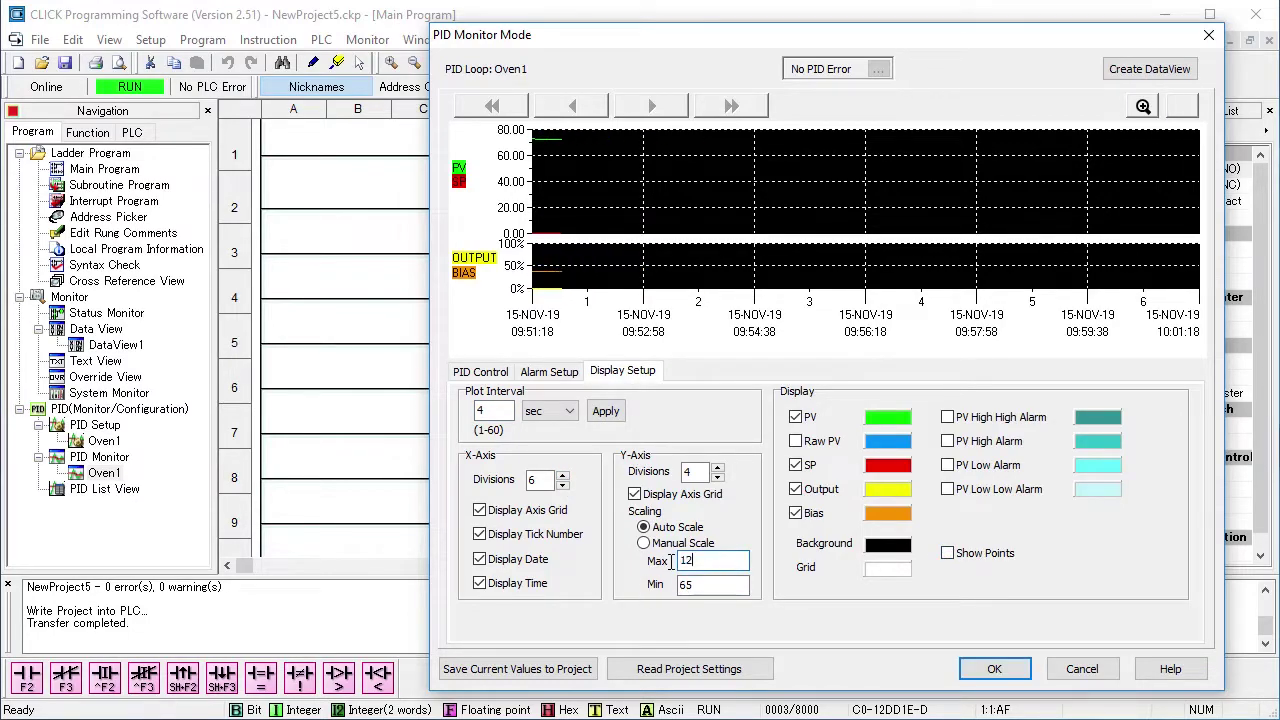
pyautogui.write('0')
# On PID Control, write a new setpoint of 110 to the PLC
pyautogui.click(487, 374)
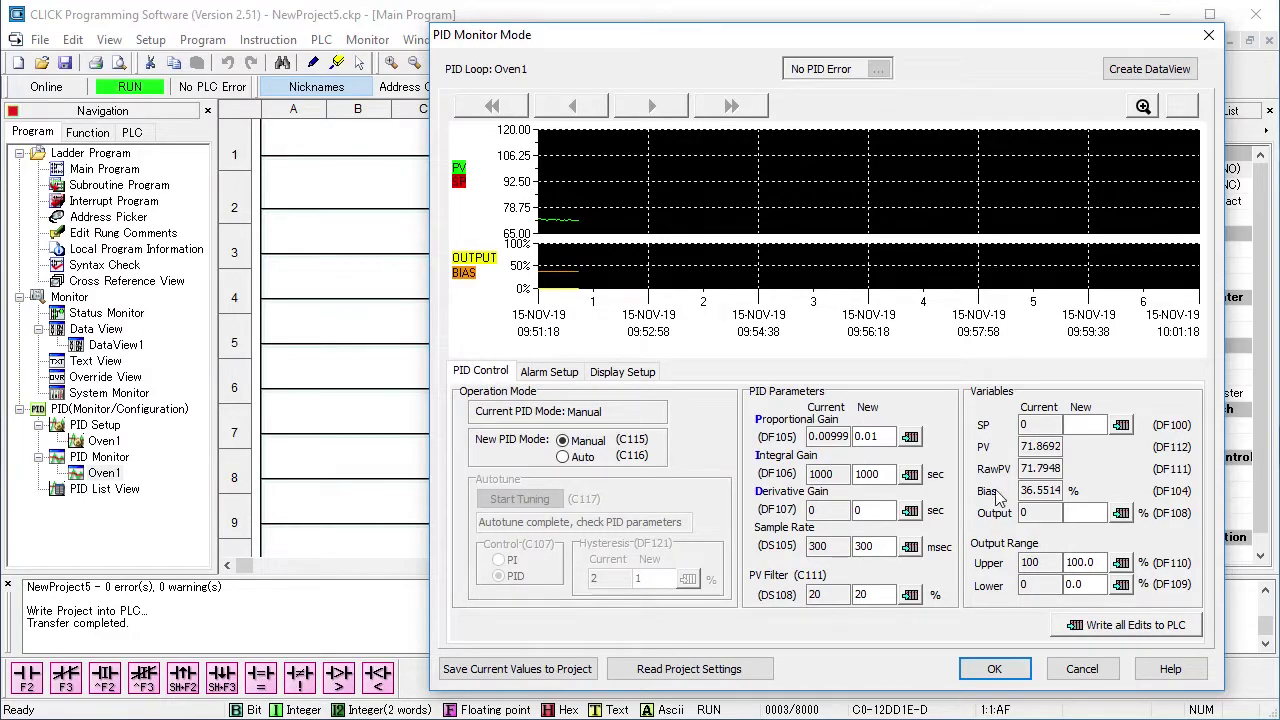
pyautogui.click(1090, 425)
pyautogui.write('110')
pyautogui.press('Return')
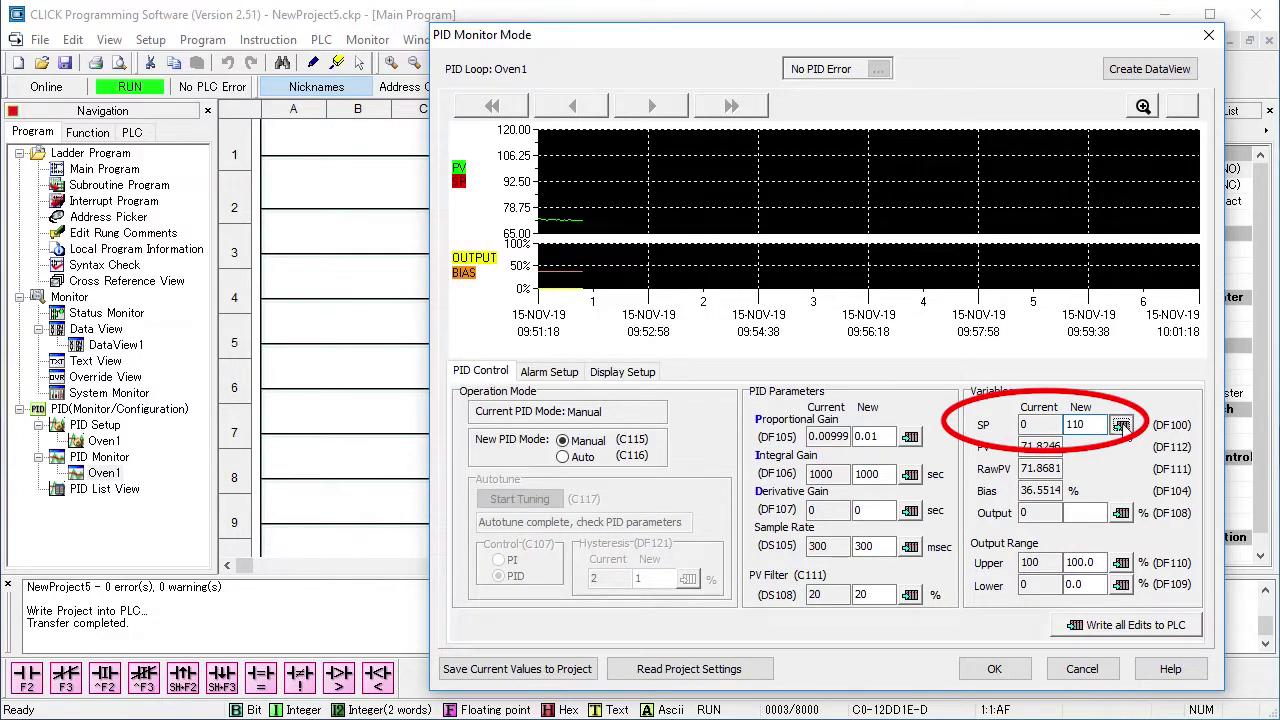
# Write a manual output of 100% to the PLC
pyautogui.click(1082, 514)
pyautogui.write('1')
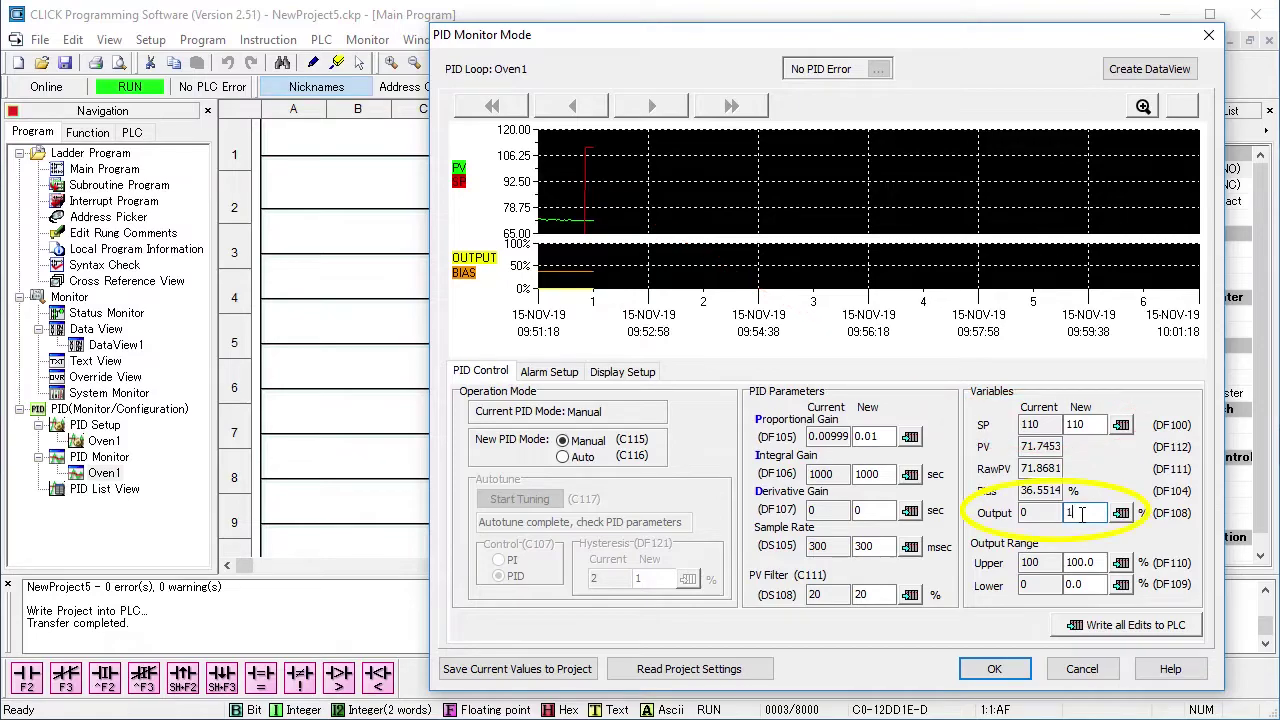
pyautogui.write('00')
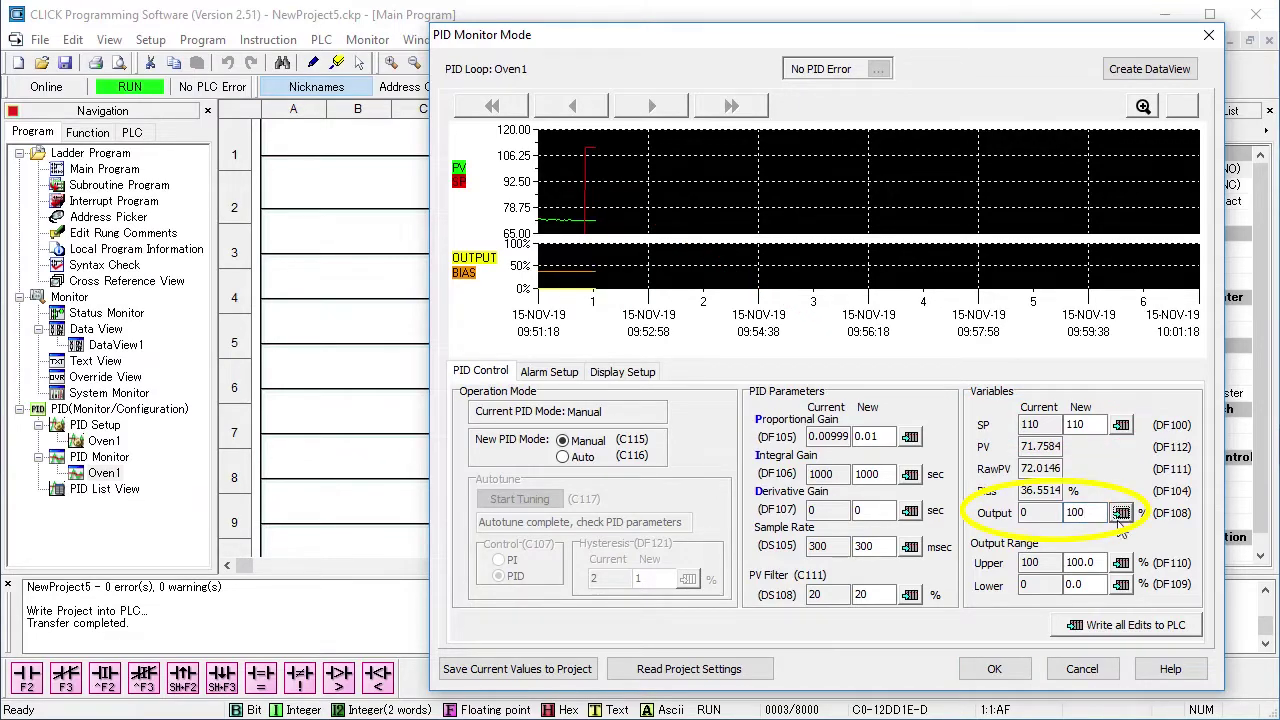
pyautogui.press('Return')
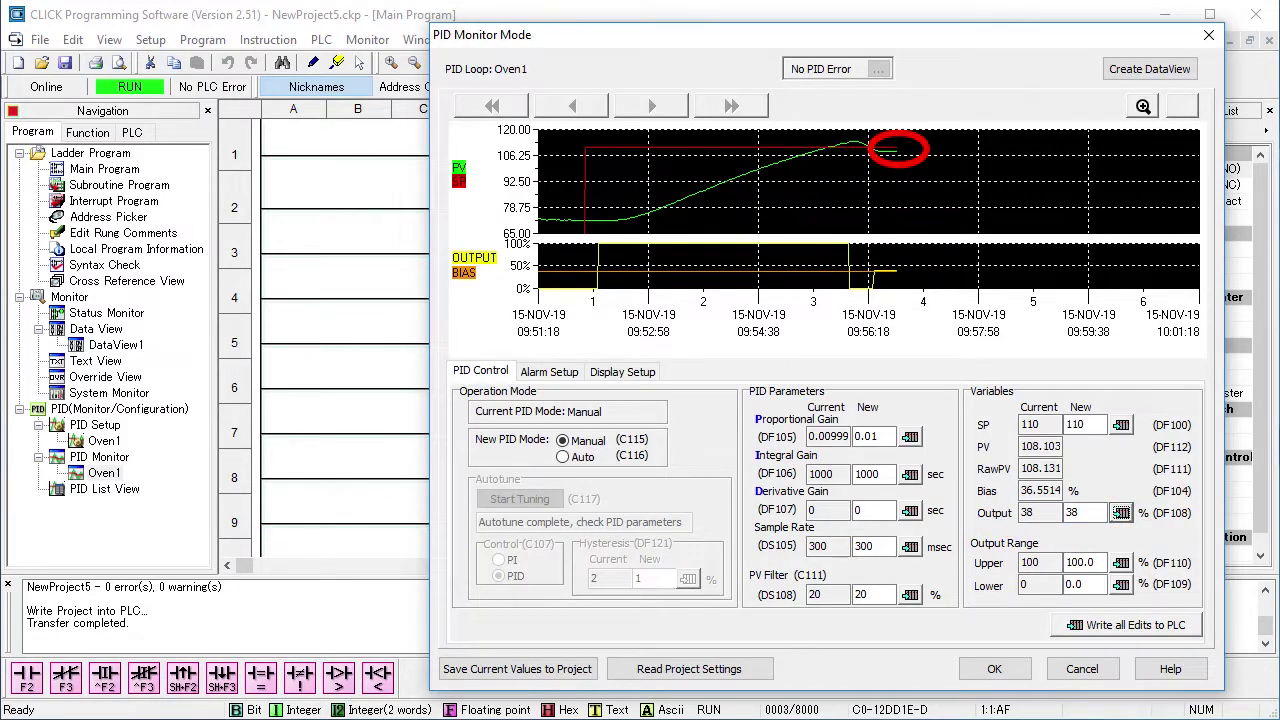
# Put Oven1 in Auto mode, write a hysteresis of 1 to the PLC, and start autotuning
pyautogui.click(563, 457)
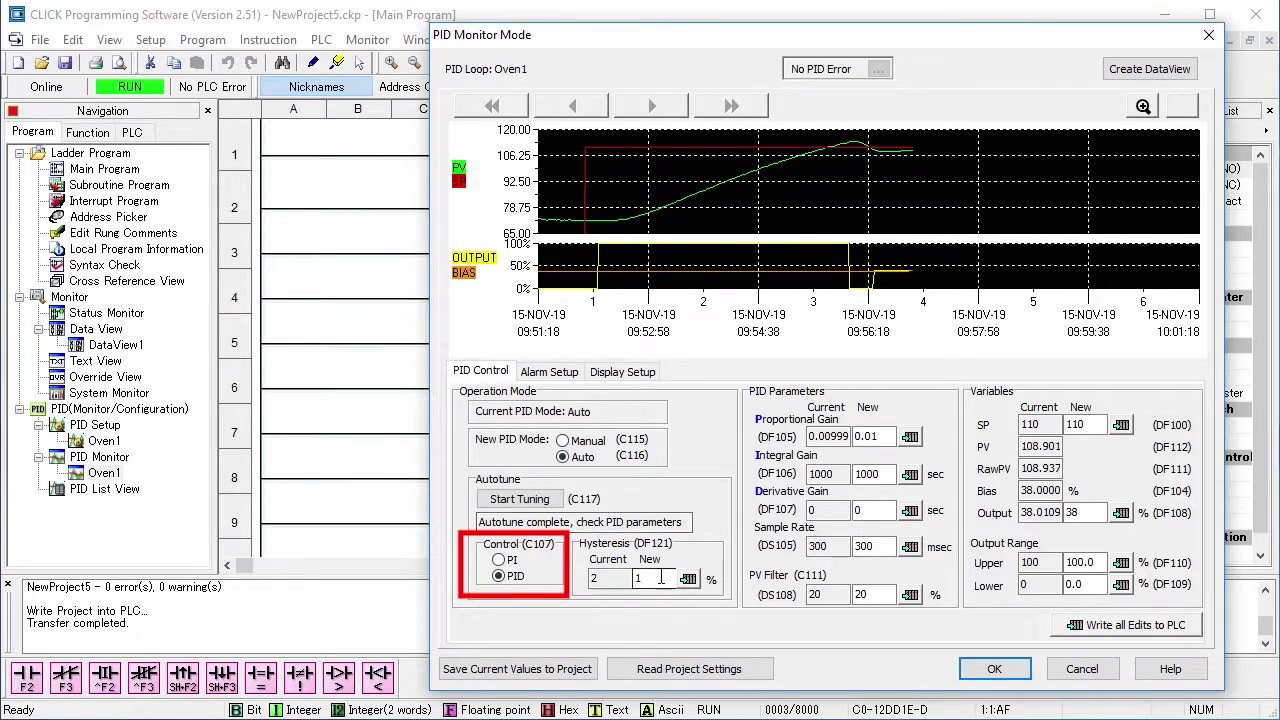
pyautogui.doubleClick(640, 578)
pyautogui.click(688, 579)
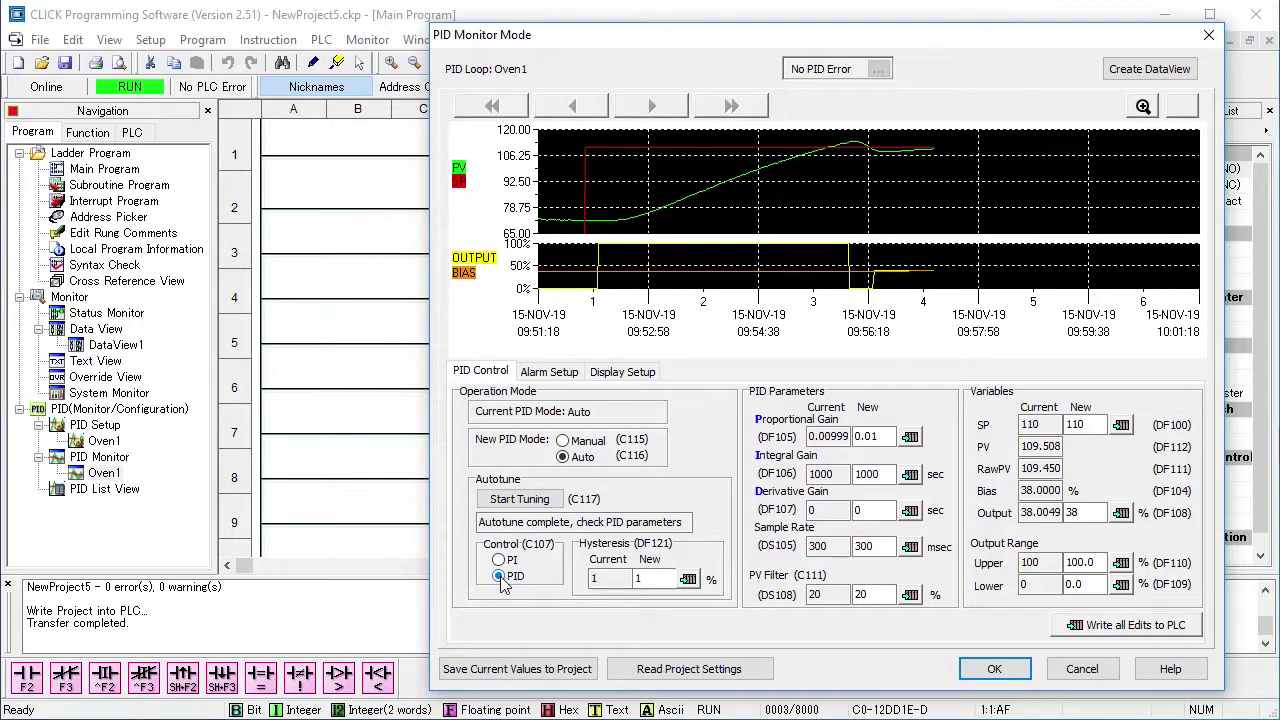
pyautogui.click(545, 499)
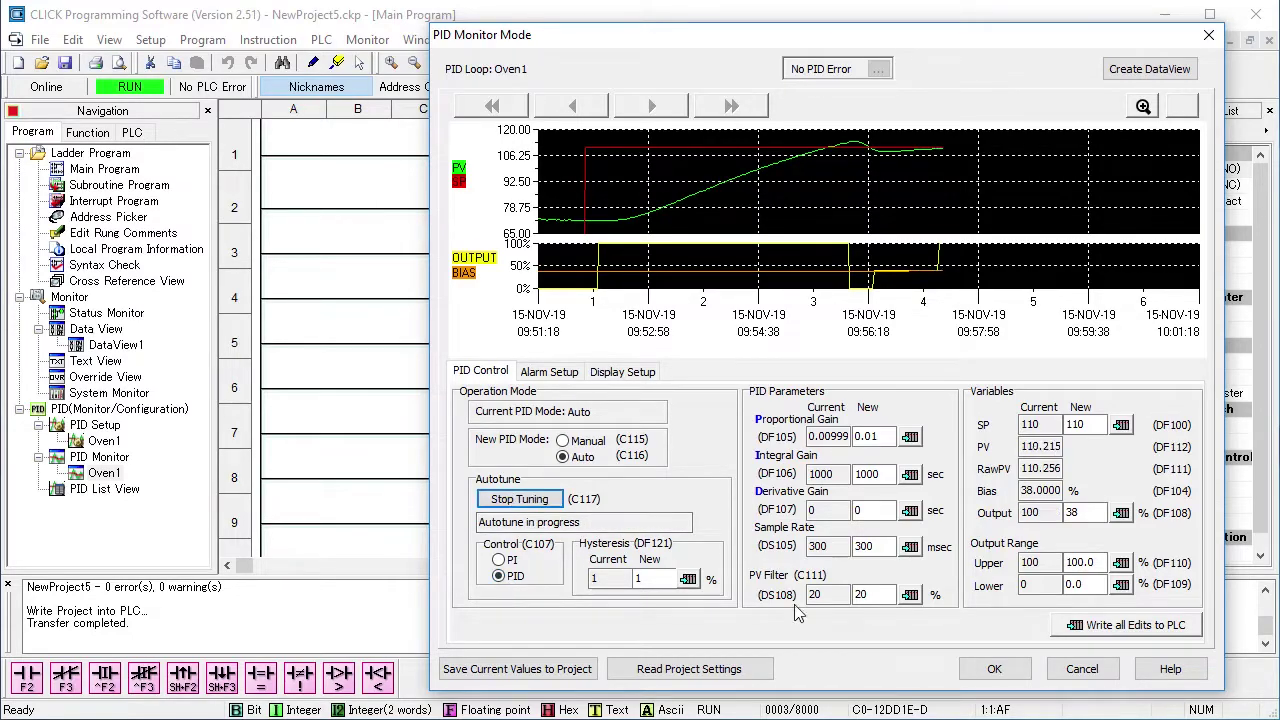
# Set the trend display's manual vertical scale maximum to 120
pyautogui.click(622, 371)
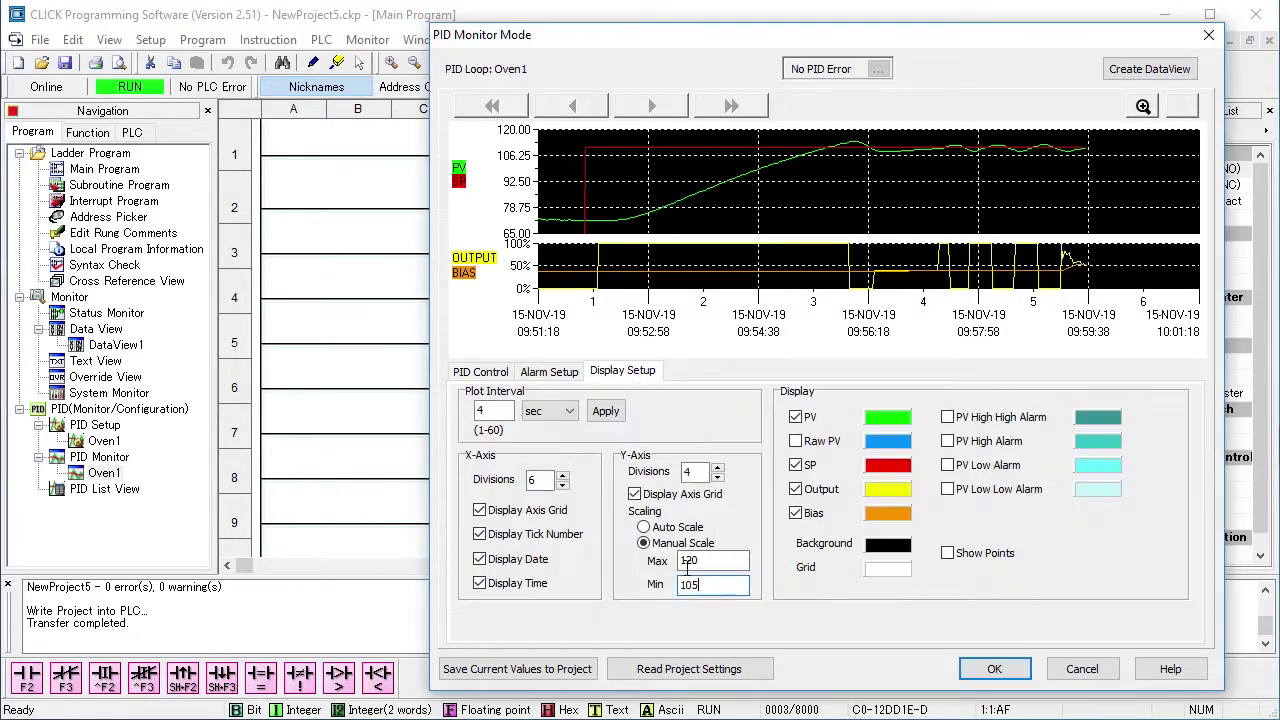
pyautogui.click(712, 560)
pyautogui.write('120')
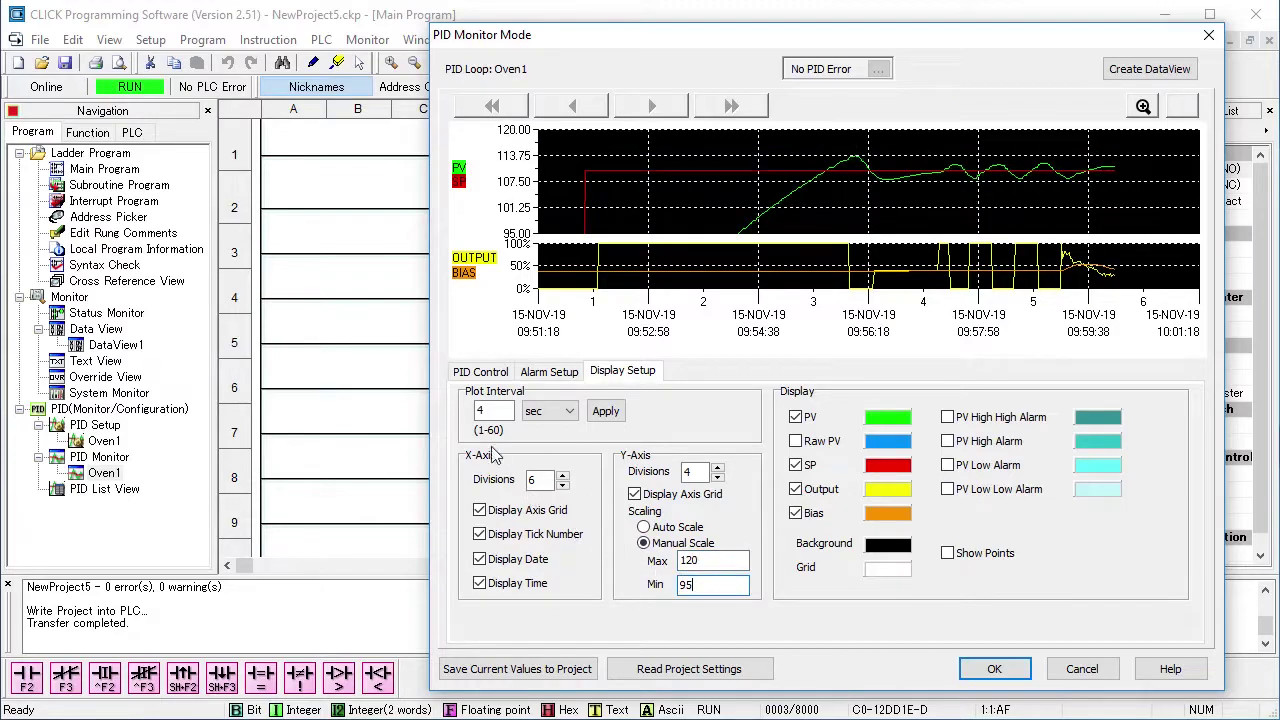
pyautogui.click(480, 371)
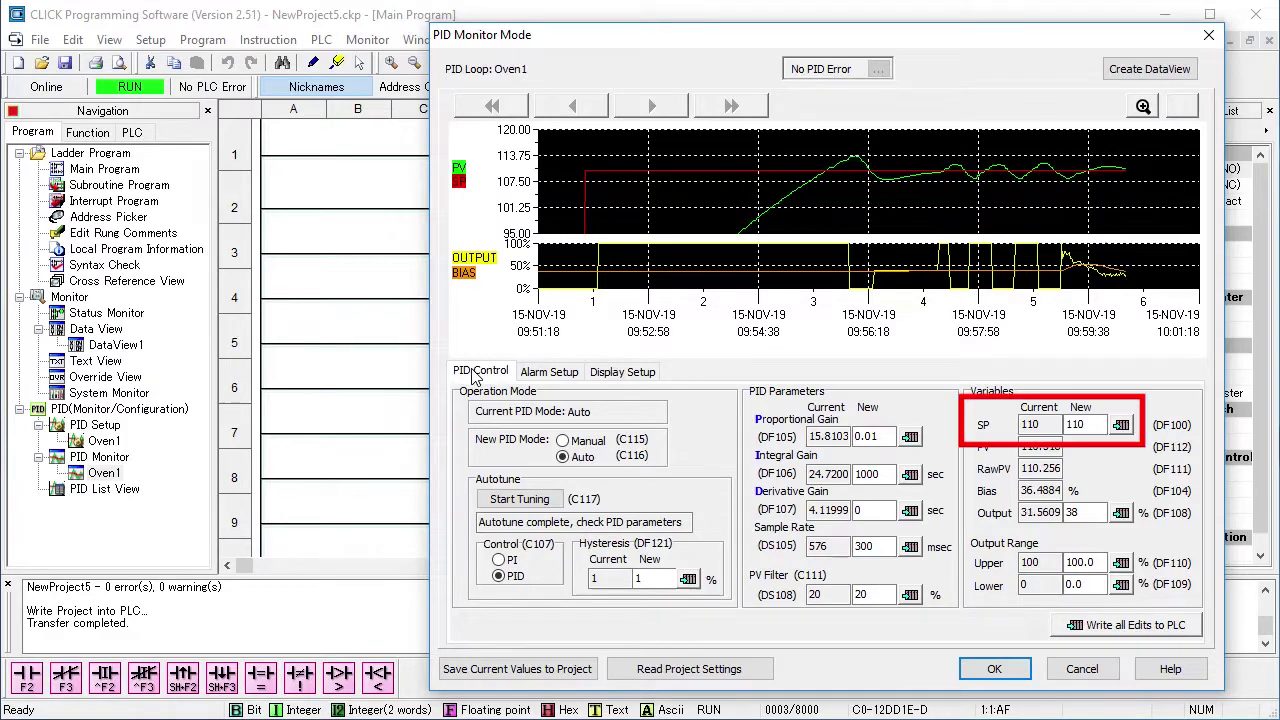
# Write Oven1 setpoints of 115, then 100, then 110 to the PLC
pyautogui.doubleClick(1075, 425)
pyautogui.write('115')
pyautogui.click(1121, 425)
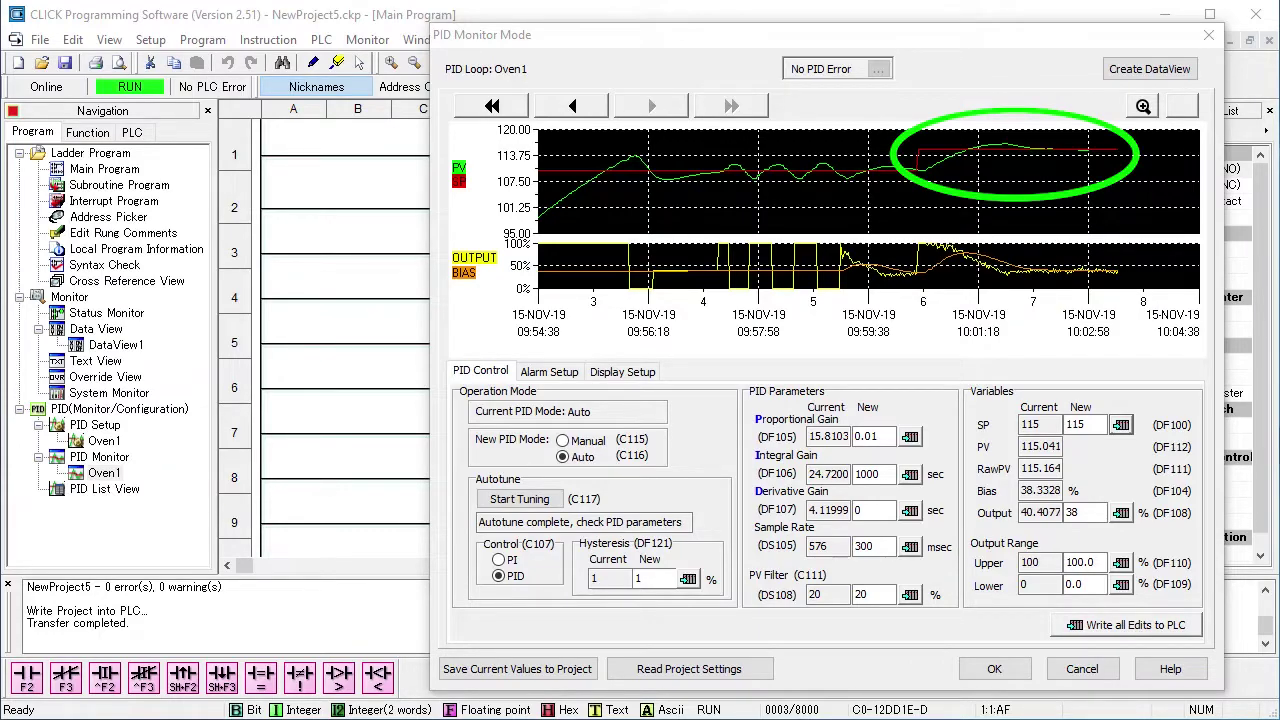
pyautogui.doubleClick(1095, 425)
pyautogui.write('100')
pyautogui.click(1122, 425)
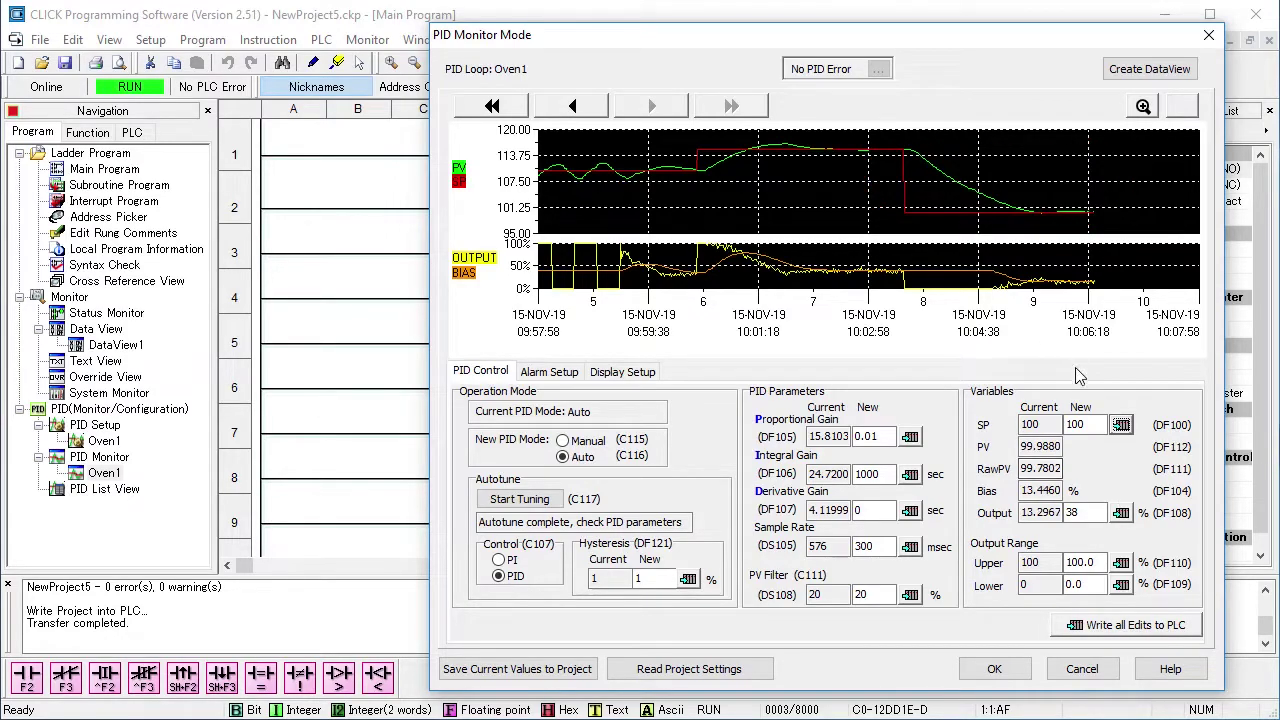
pyautogui.doubleClick(1080, 424)
pyautogui.write('110')
pyautogui.click(1121, 425)
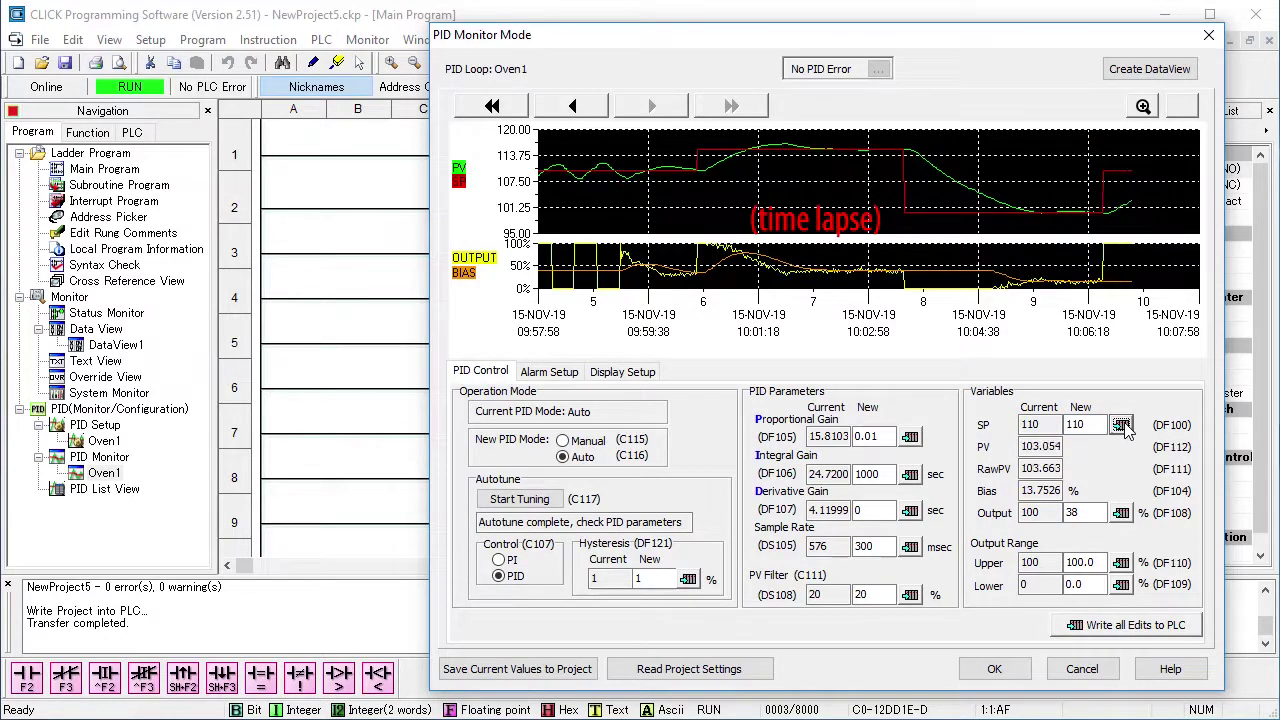
pyautogui.click(622, 371)
pyautogui.click(480, 371)
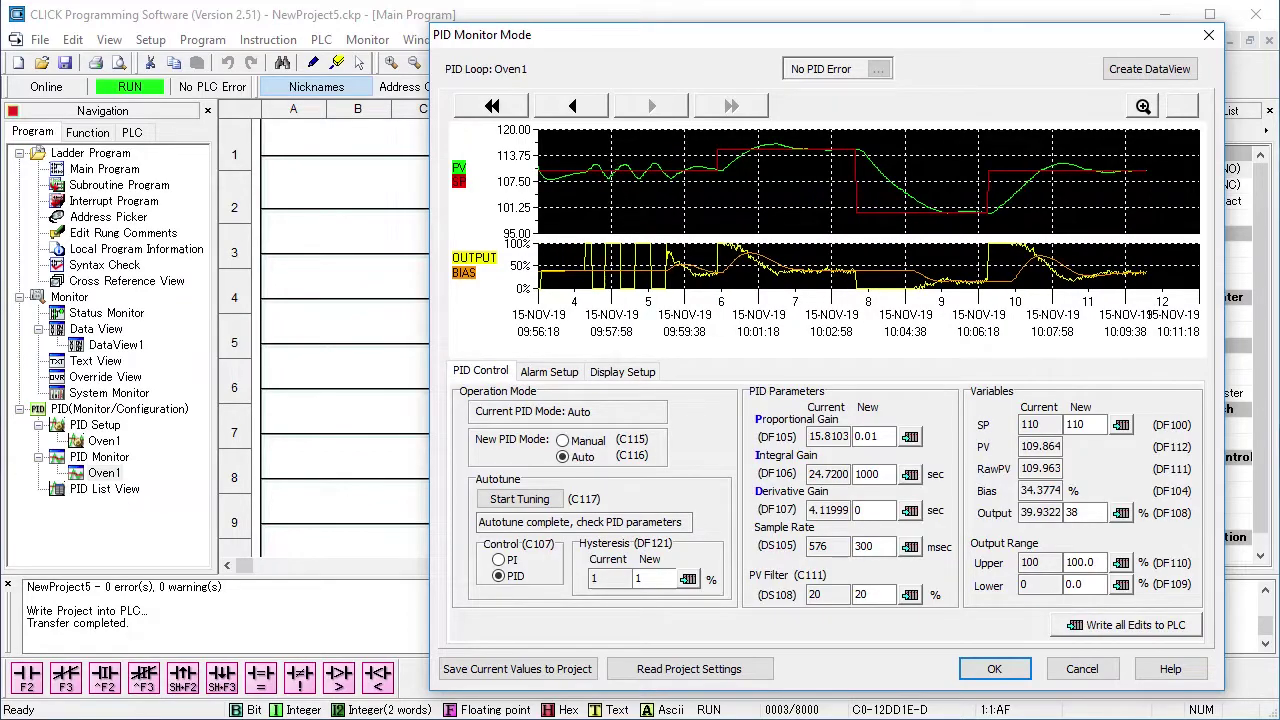